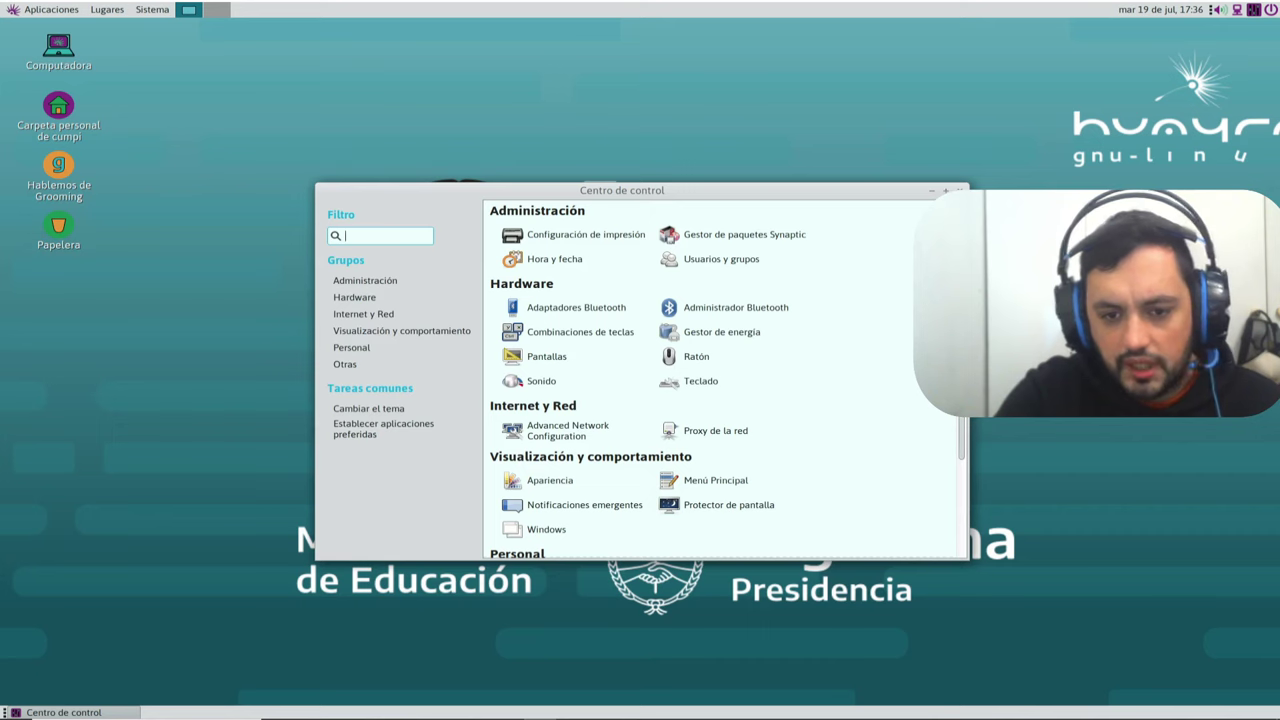
# Step: Uncheck 'Sonido del inicio' in Aplicaciones al inicio and close the dialog
pyautogui.scroll(-3, 966, 483)
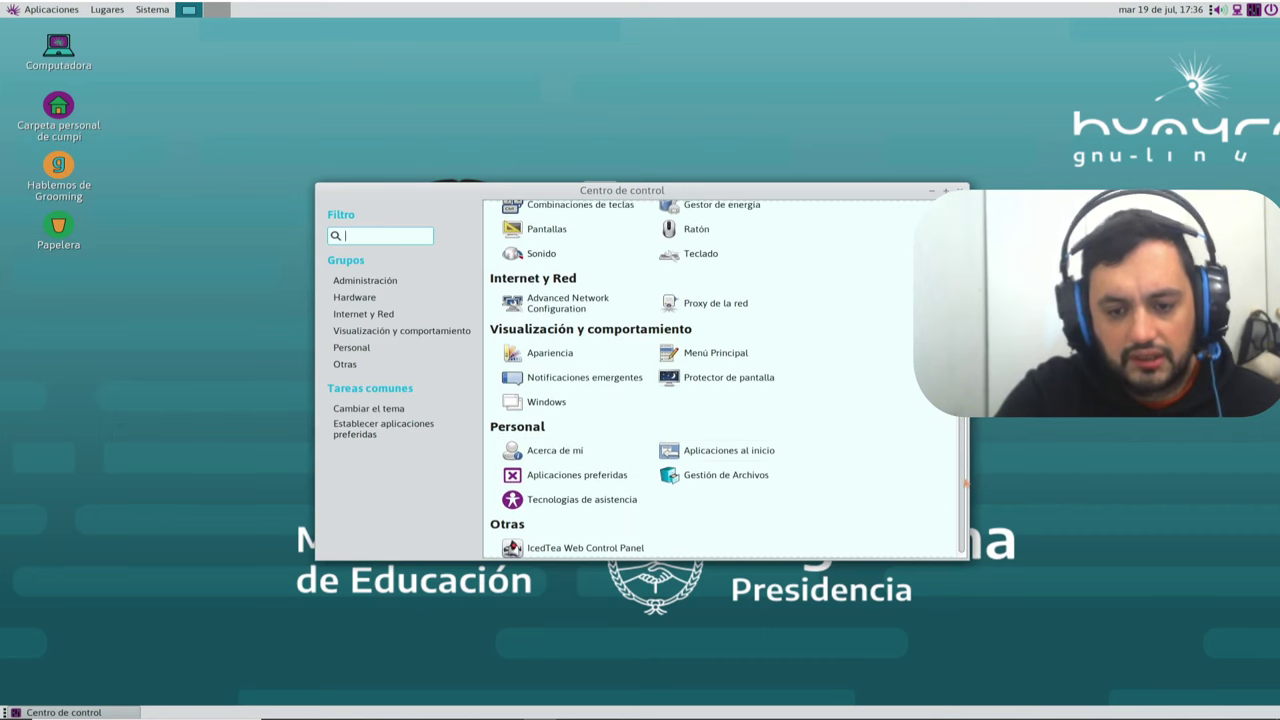
pyautogui.click(729, 450)
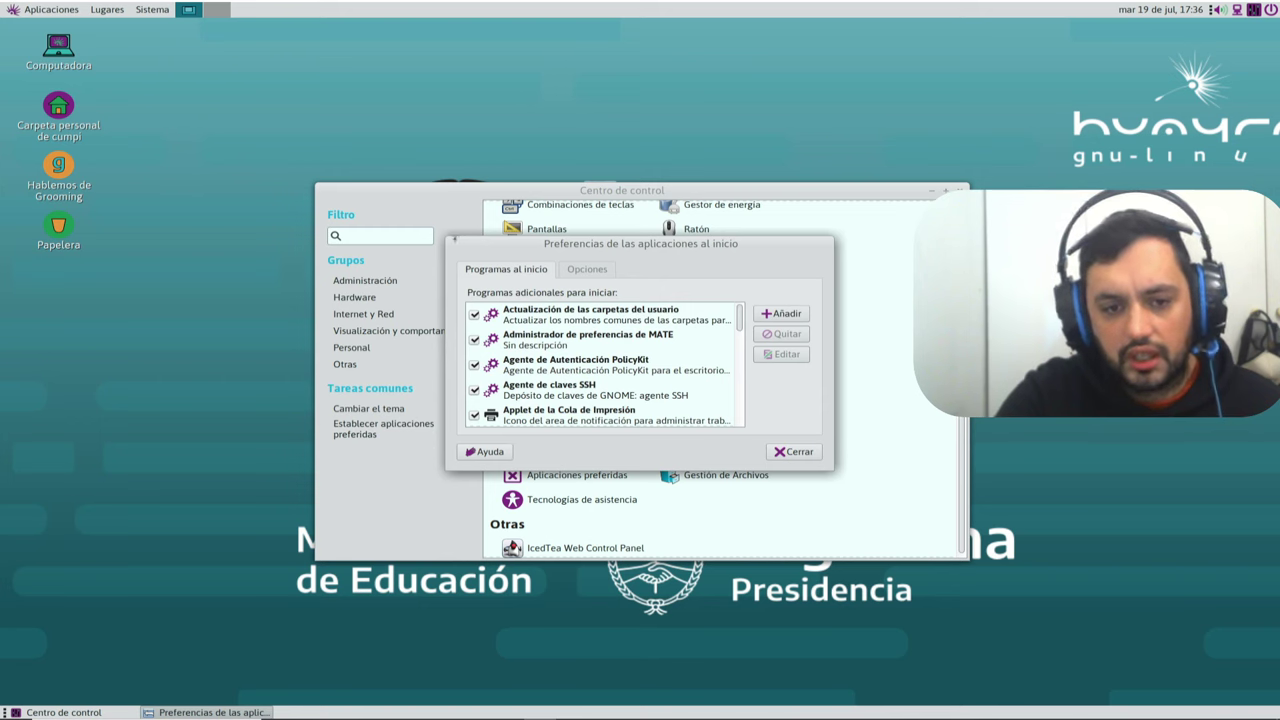
pyautogui.moveTo(449, 238); pyautogui.dragTo(345, 121)
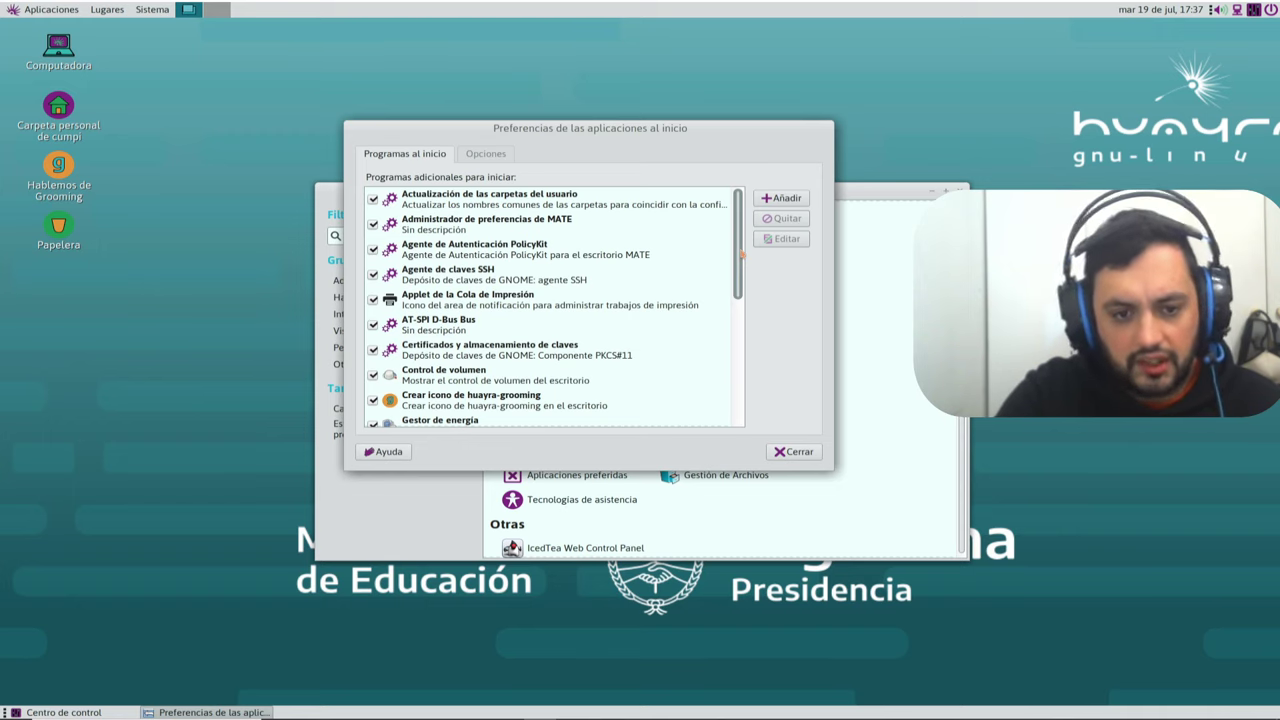
pyautogui.moveTo(741, 256); pyautogui.dragTo(747, 407)
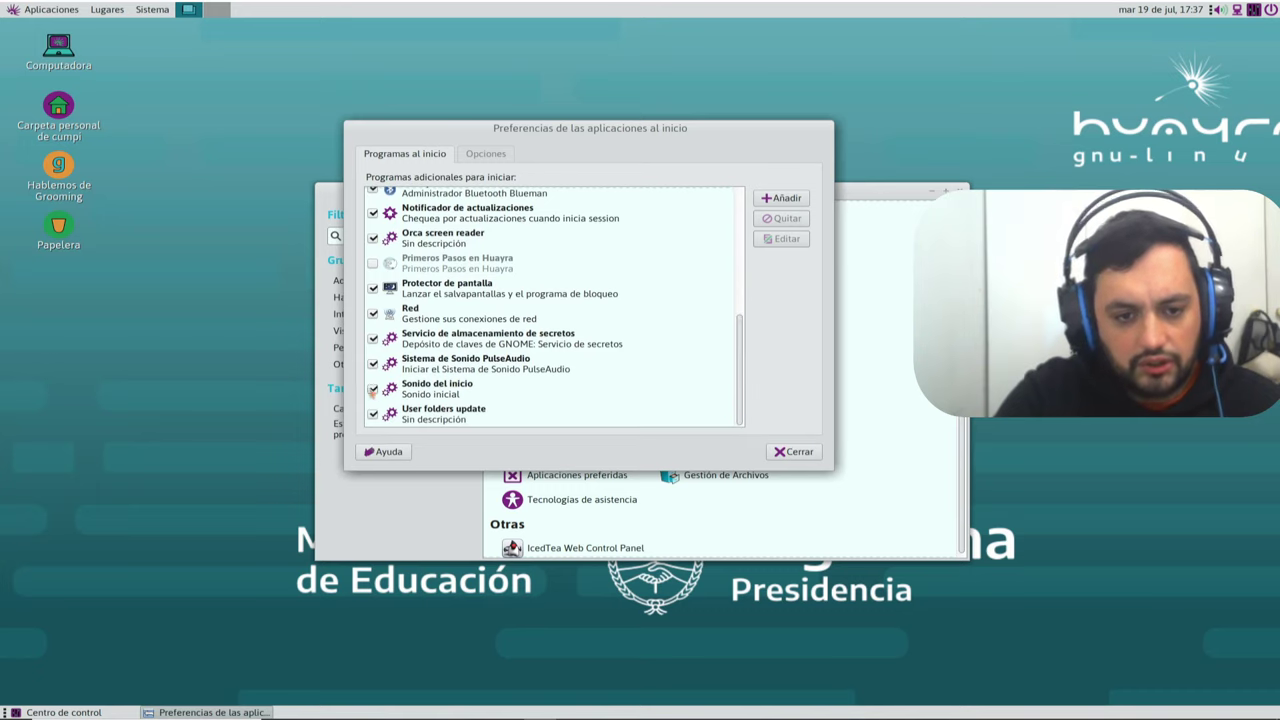
pyautogui.click(373, 390)
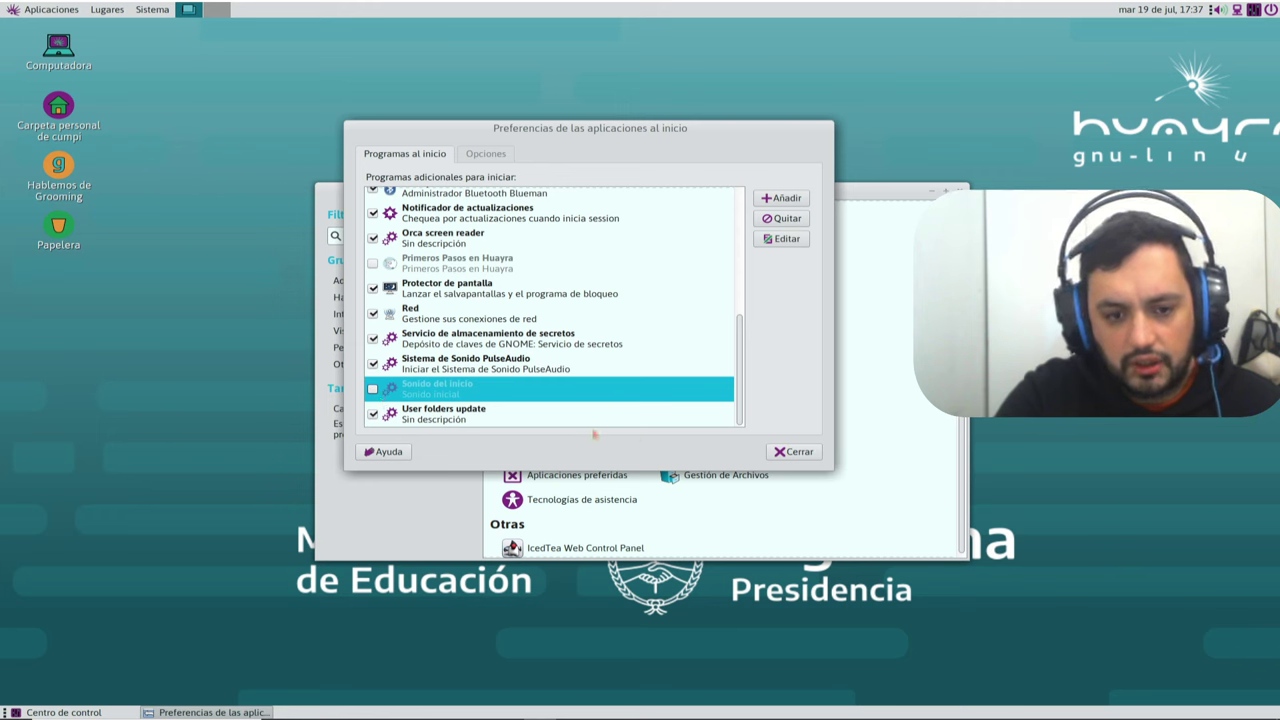
pyautogui.click(766, 455)
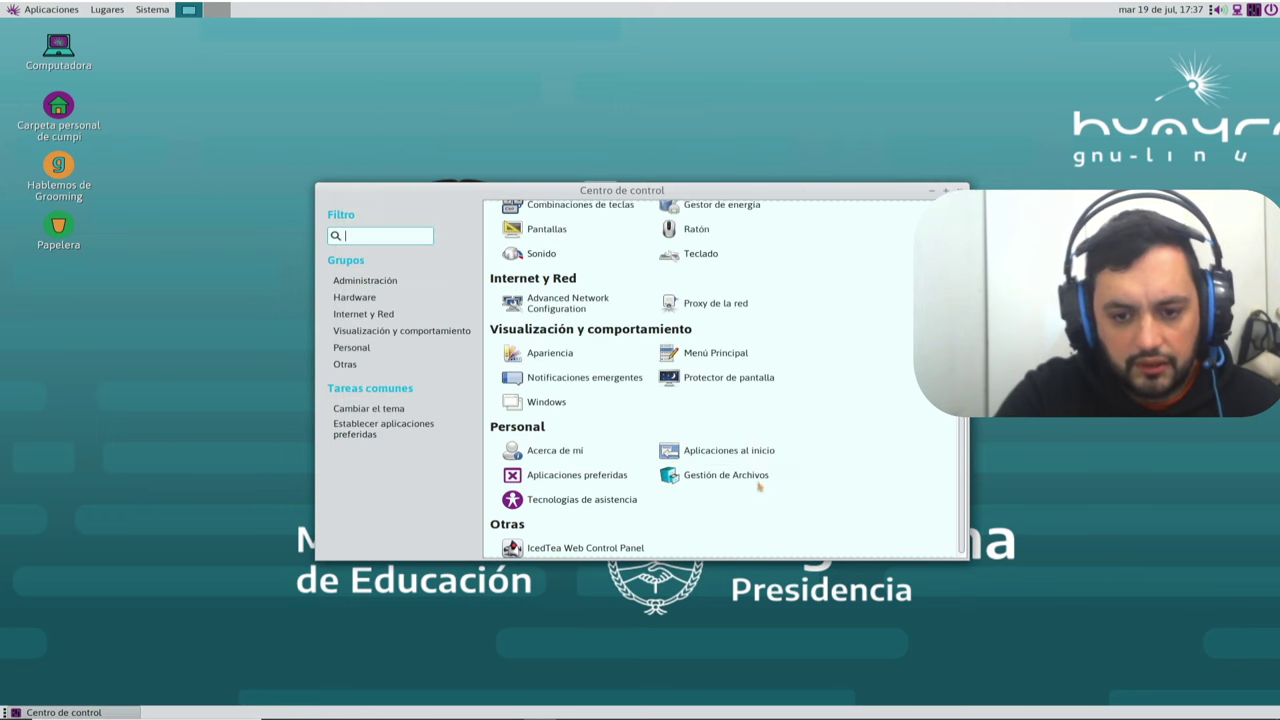
# Step: Reopen Aplicaciones al inicio to confirm 'Sonido del inicio' stays disabled, then close it
pyautogui.click(728, 451)
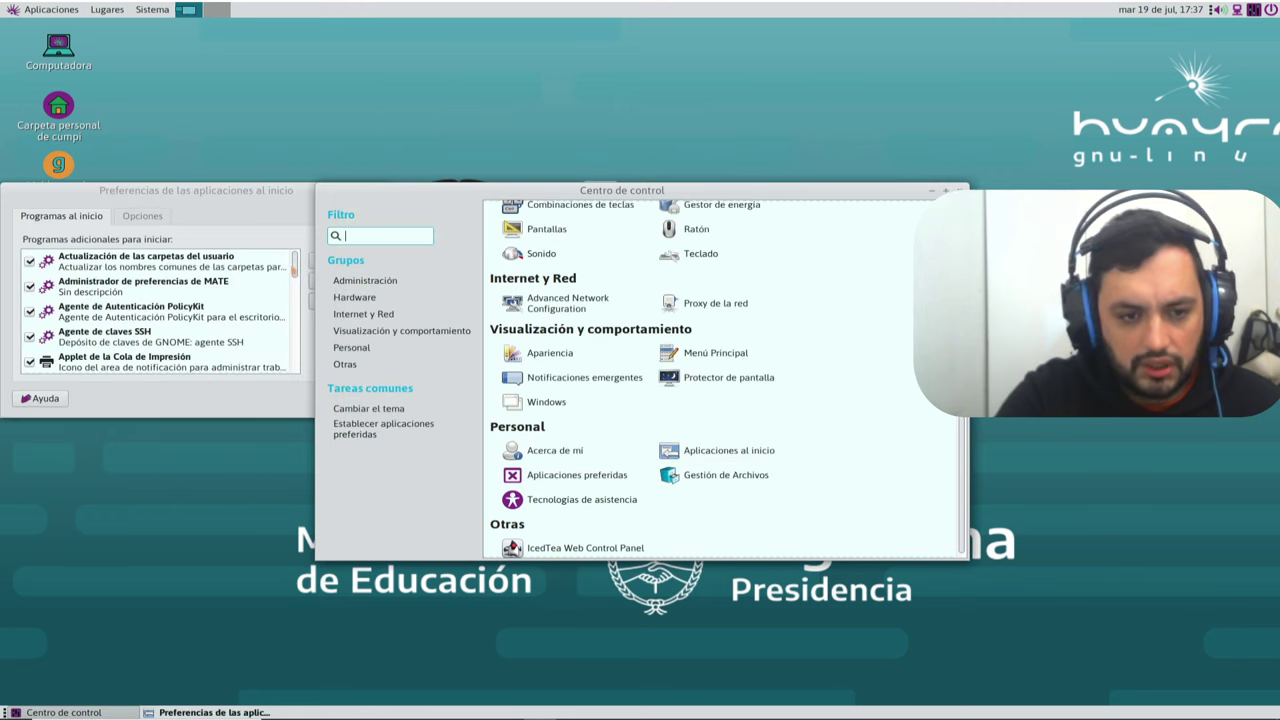
pyautogui.scroll(-5, 160, 310)
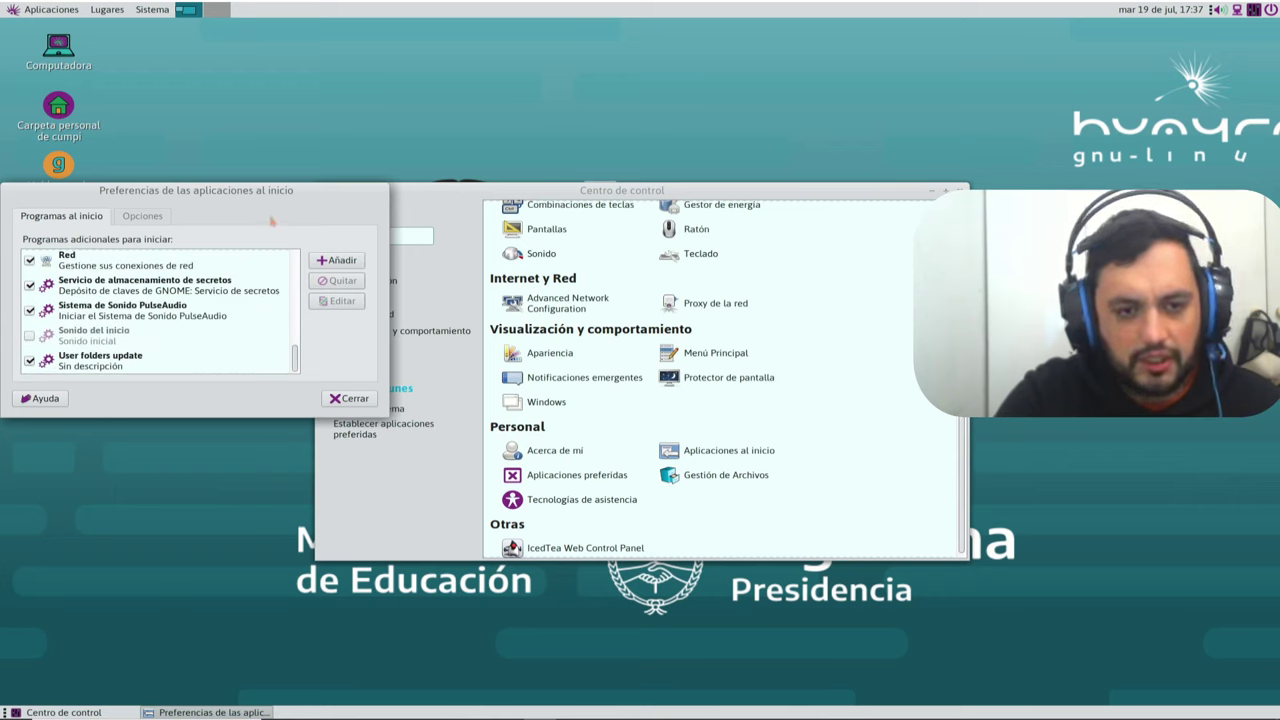
pyautogui.click(350, 398)
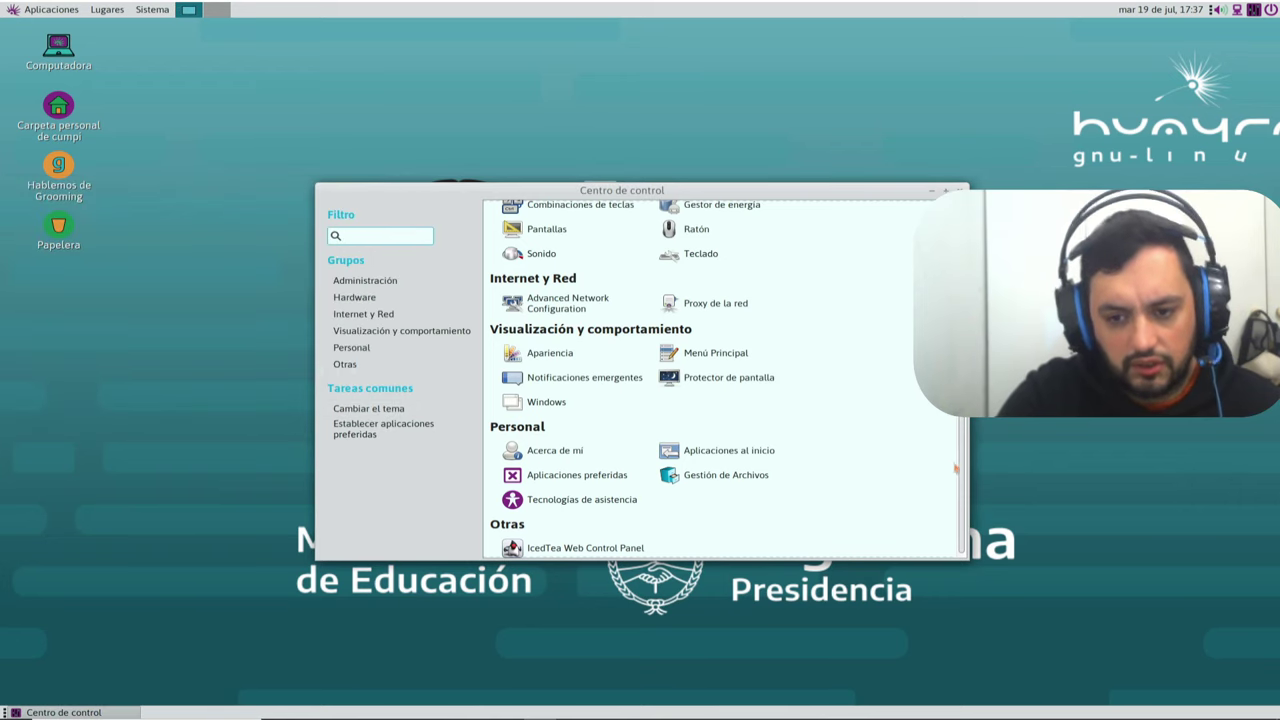
# Step: Resize the Centro de control window from its corner so settings spread into three columns
pyautogui.scroll(-1, 960, 475)
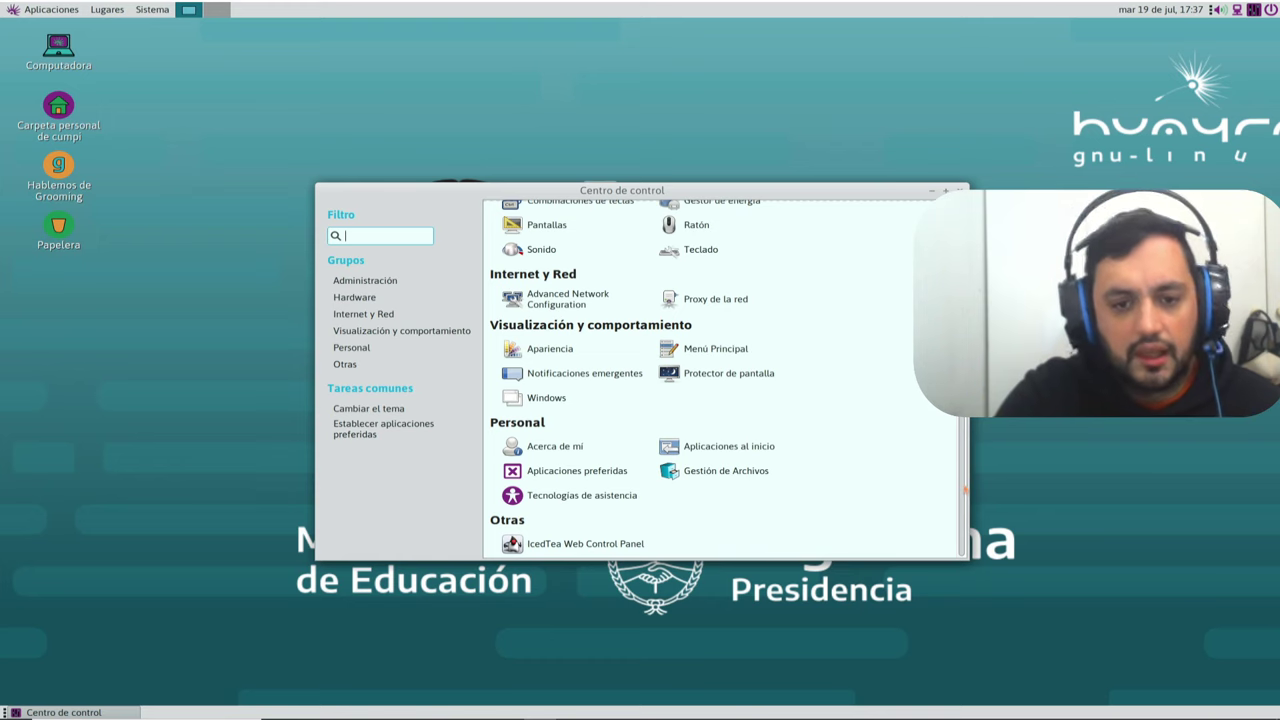
pyautogui.scroll(3, 965, 490)
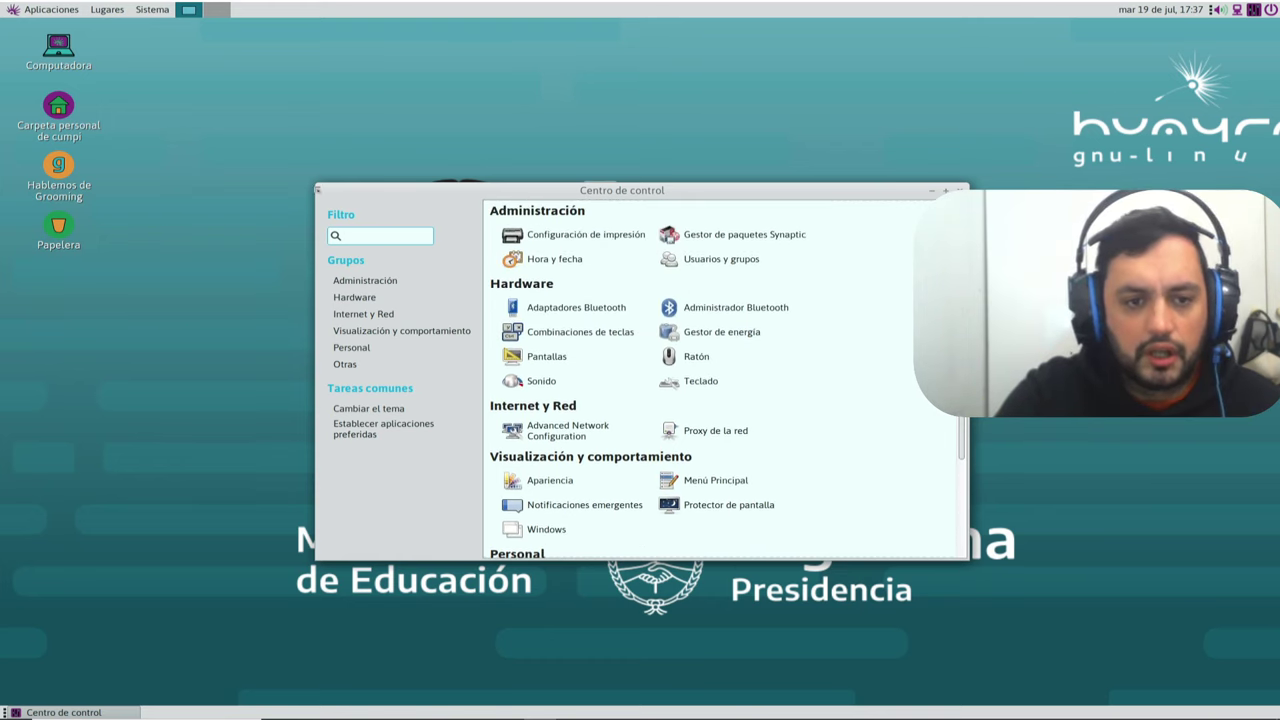
pyautogui.moveTo(317, 187); pyautogui.dragTo(222, 37)
pyautogui.click(151, 12)
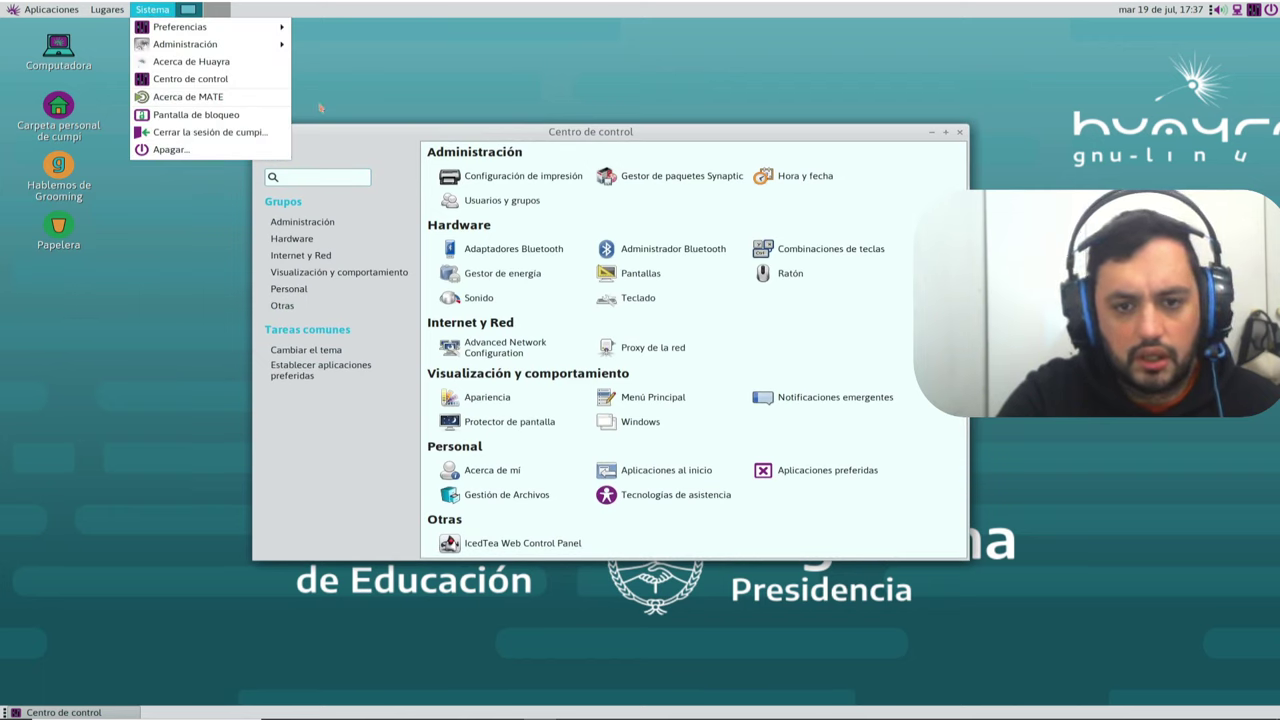
# Step: Launch Synaptic as administrator, dismiss Introducción rápida, and minimize Centro de control
pyautogui.click(697, 146)
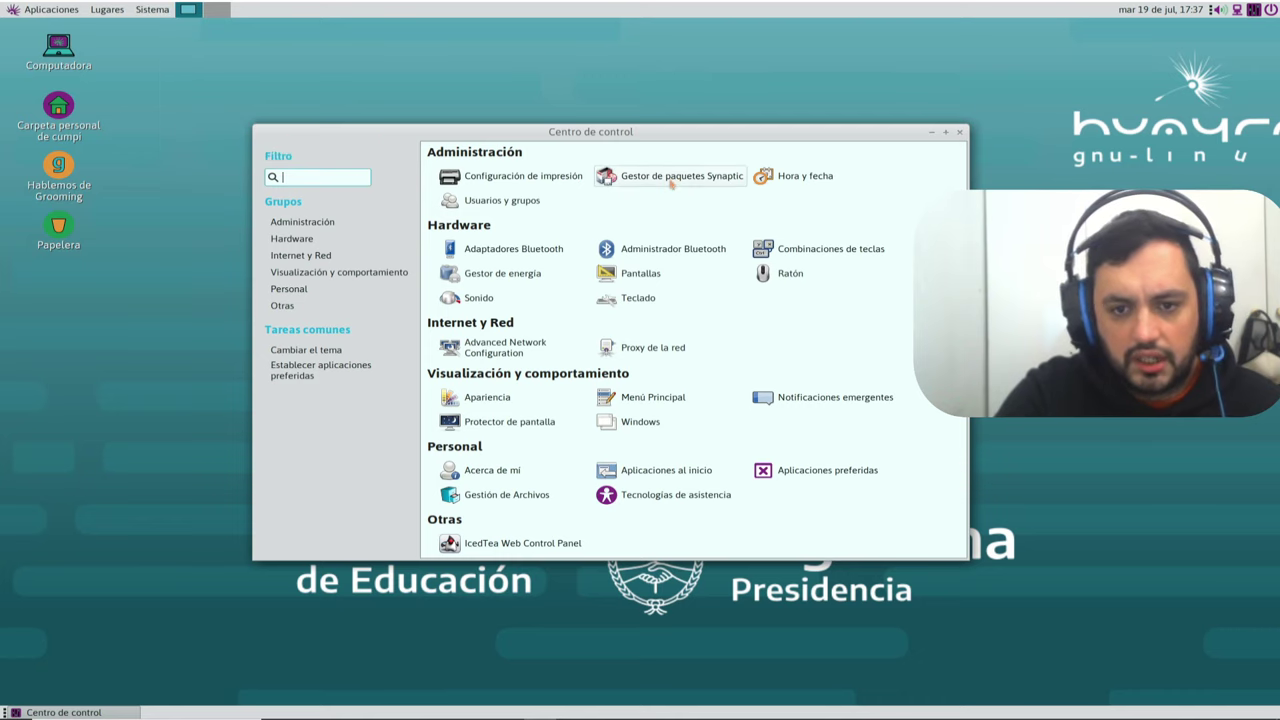
pyautogui.click(668, 175)
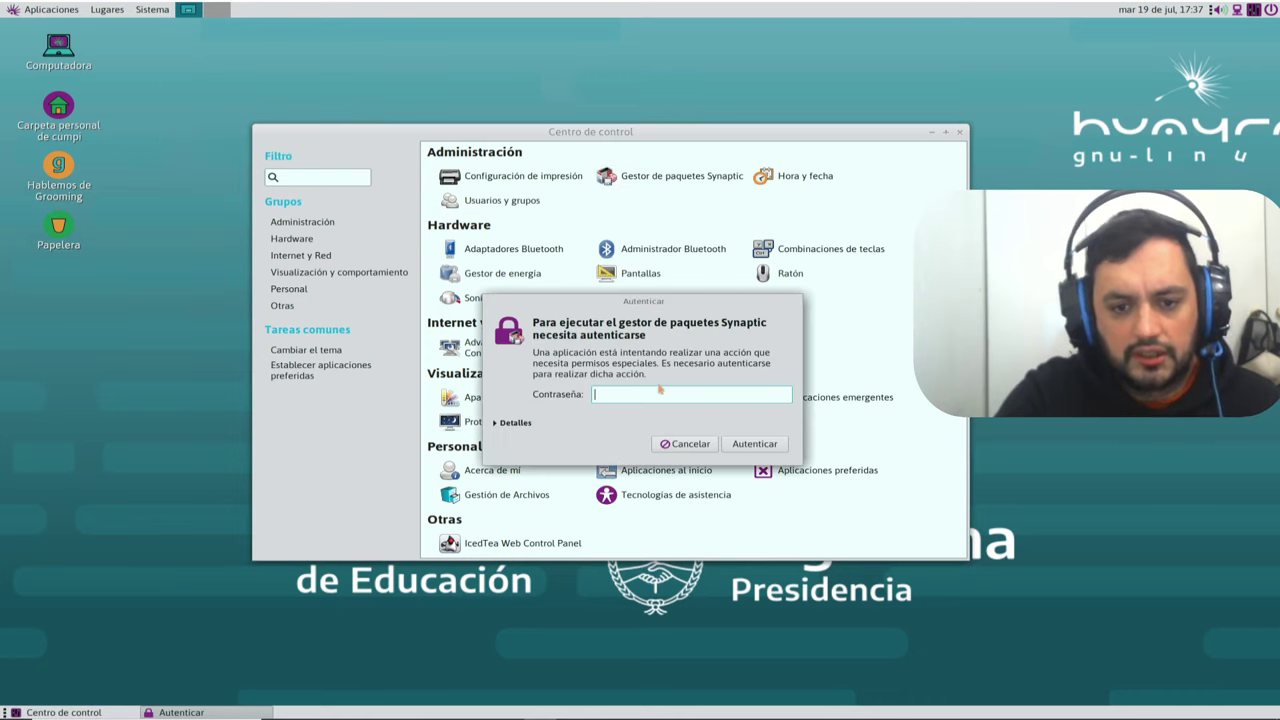
pyautogui.press('Return')
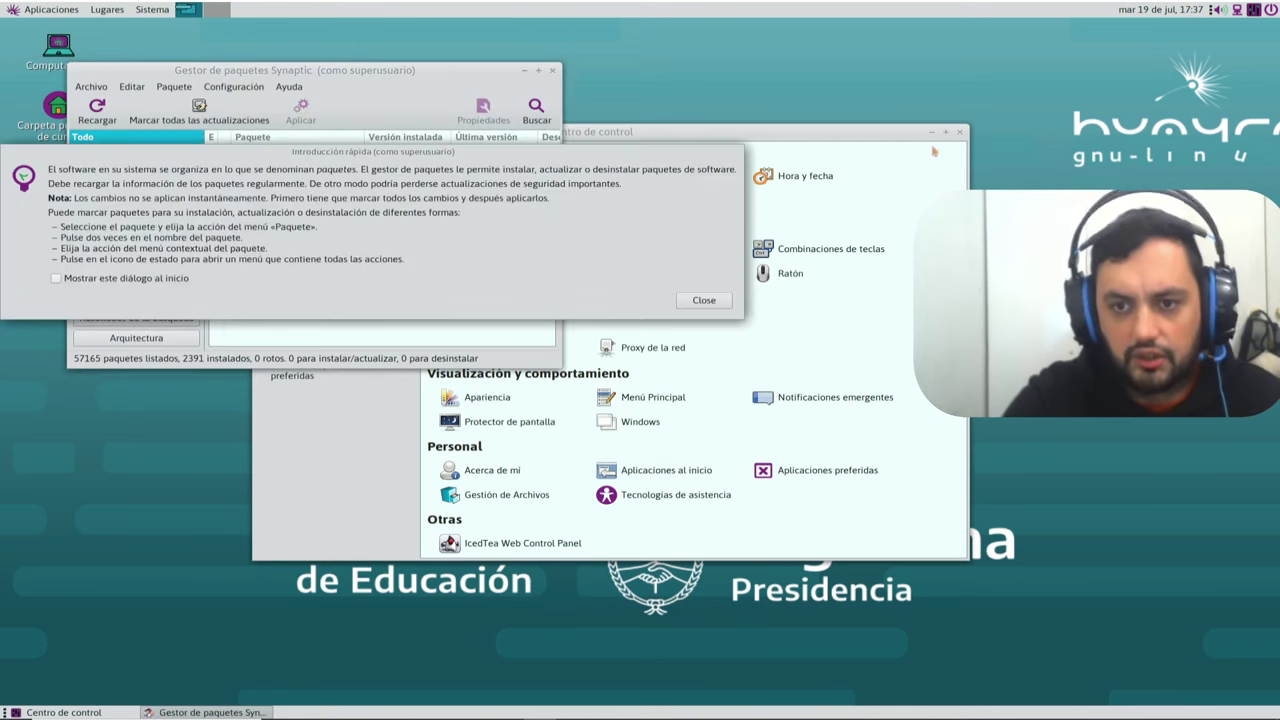
pyautogui.click(699, 305)
pyautogui.click(932, 132)
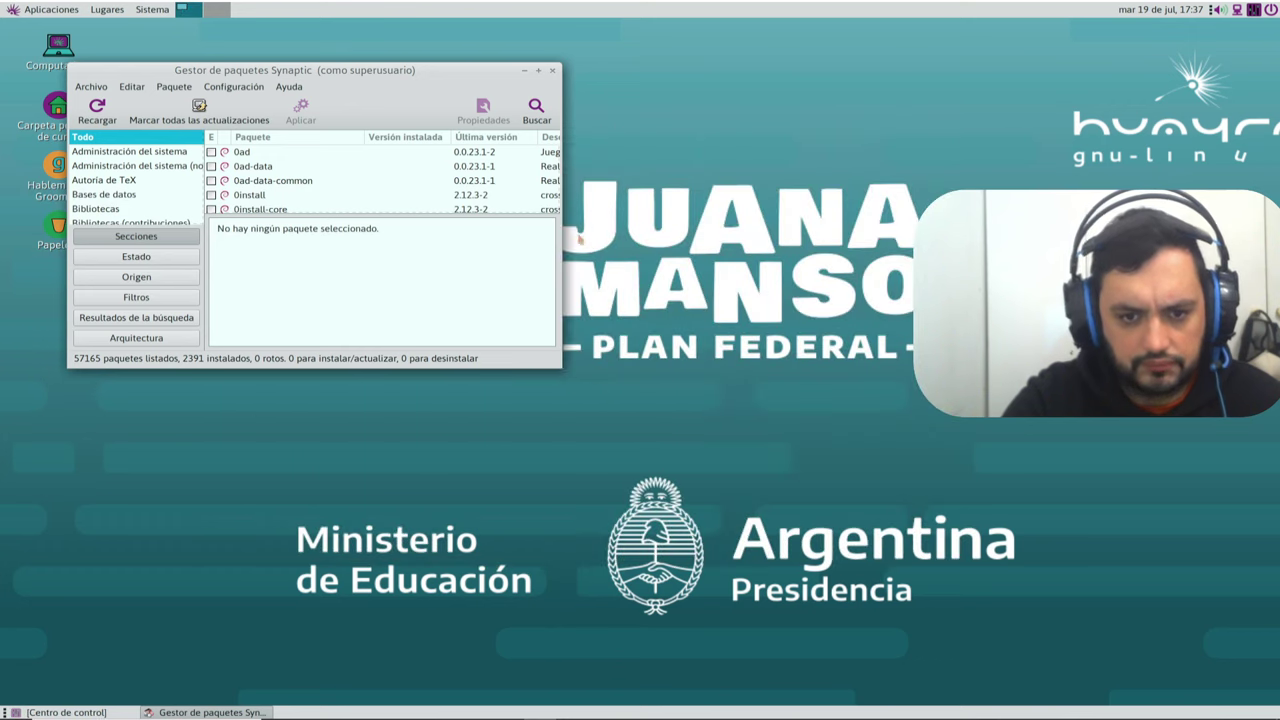
# Step: Enlarge the Synaptic window and search the packages for 'obs'
pyautogui.moveTo(561, 367); pyautogui.dragTo(1023, 506)
pyautogui.moveTo(585, 70); pyautogui.dragTo(683, 74)
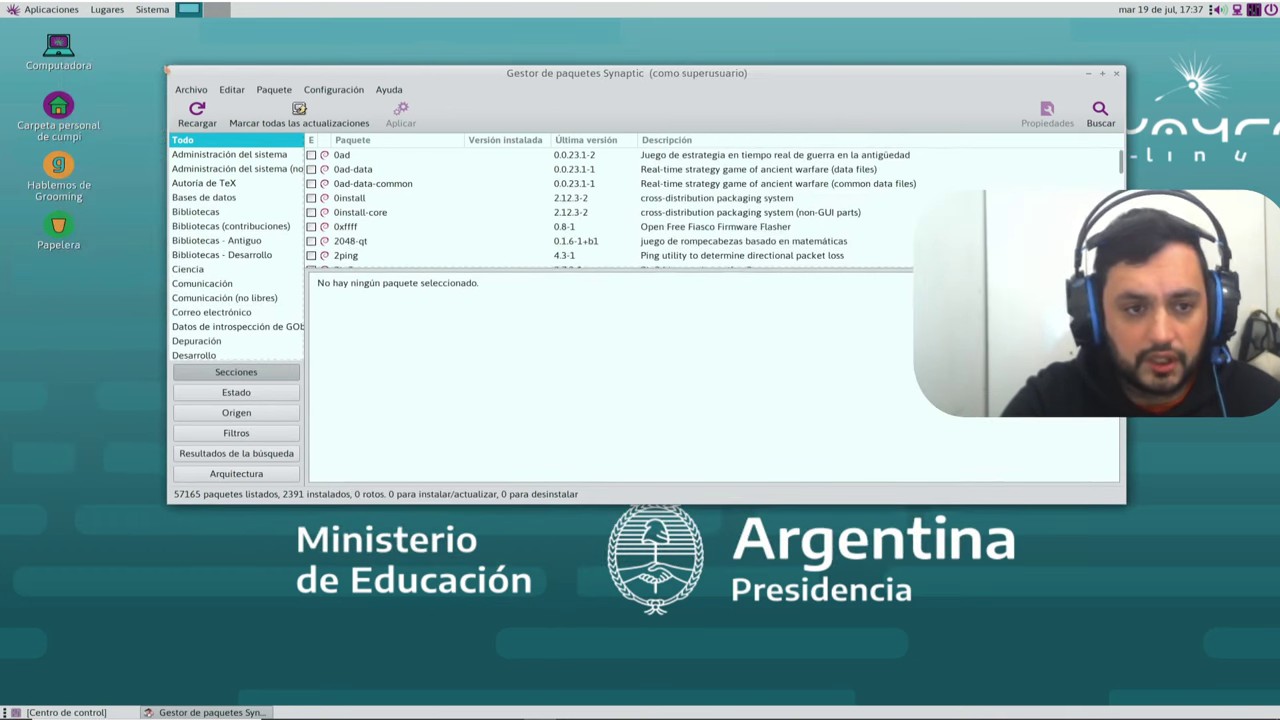
pyautogui.moveTo(170, 71); pyautogui.dragTo(112, 47)
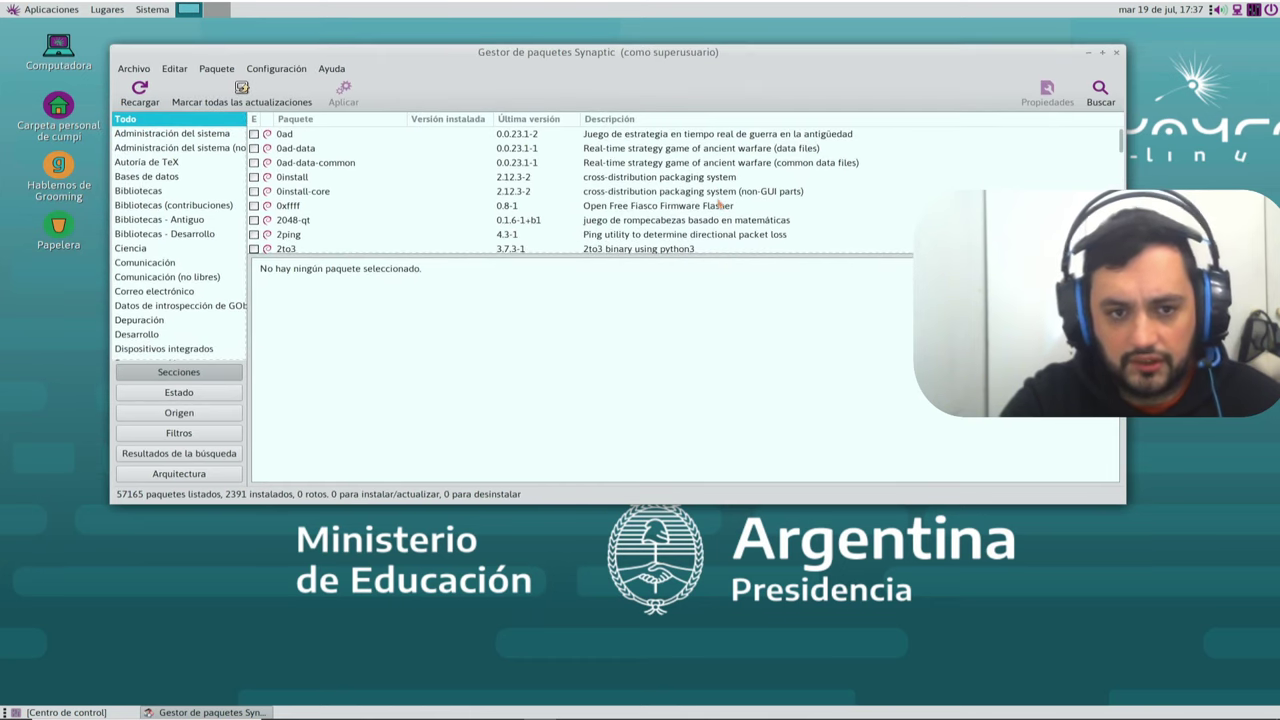
pyautogui.click(1100, 93)
pyautogui.write('obs')
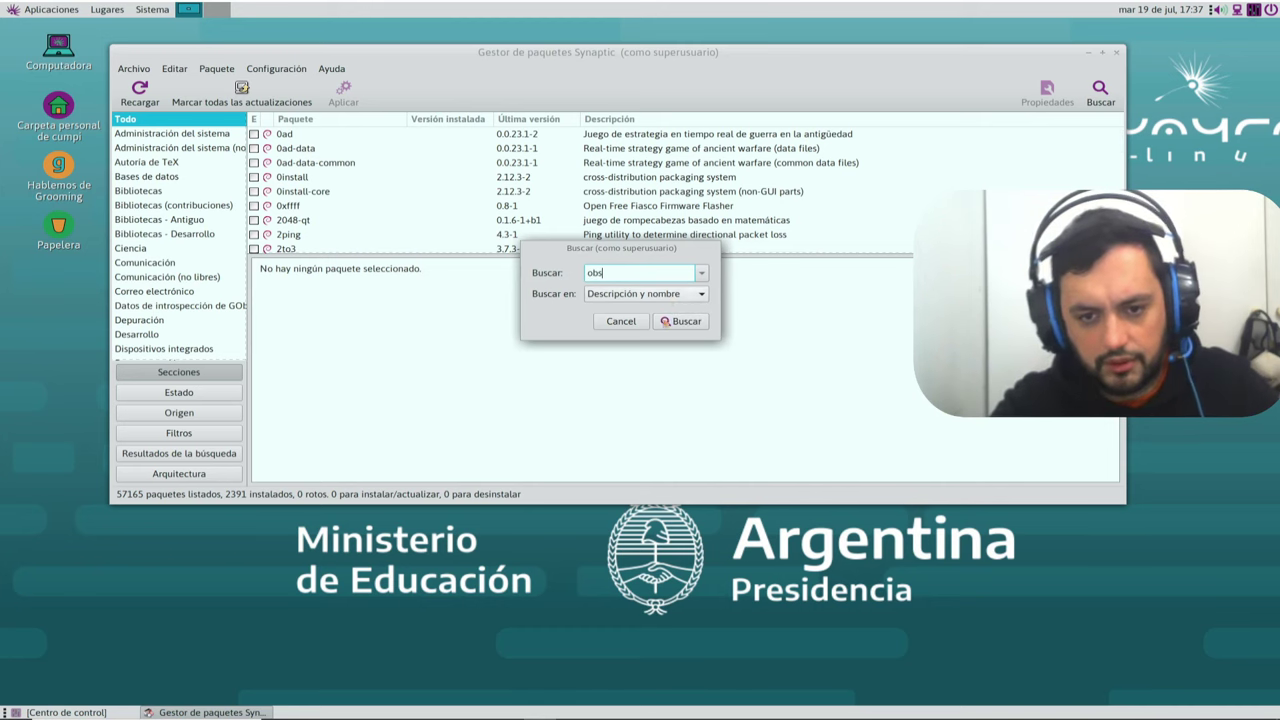
pyautogui.click(667, 321)
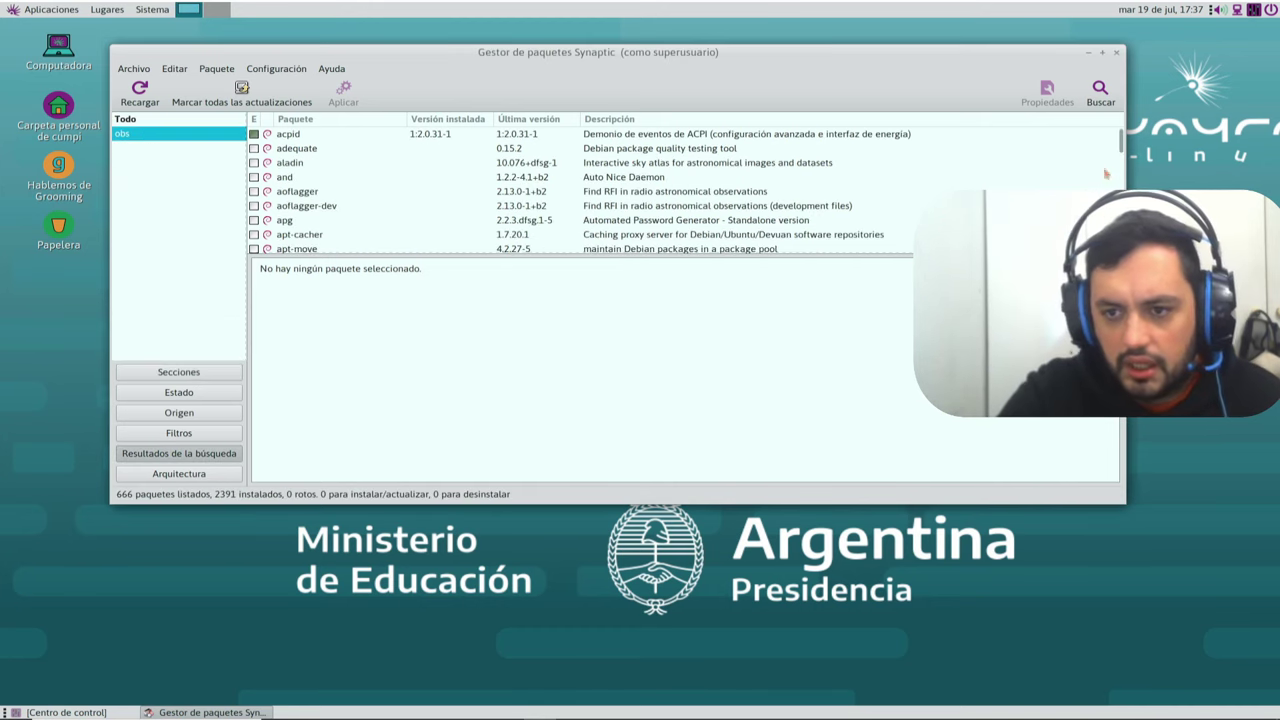
pyautogui.moveTo(1122, 147); pyautogui.dragTo(1122, 206)
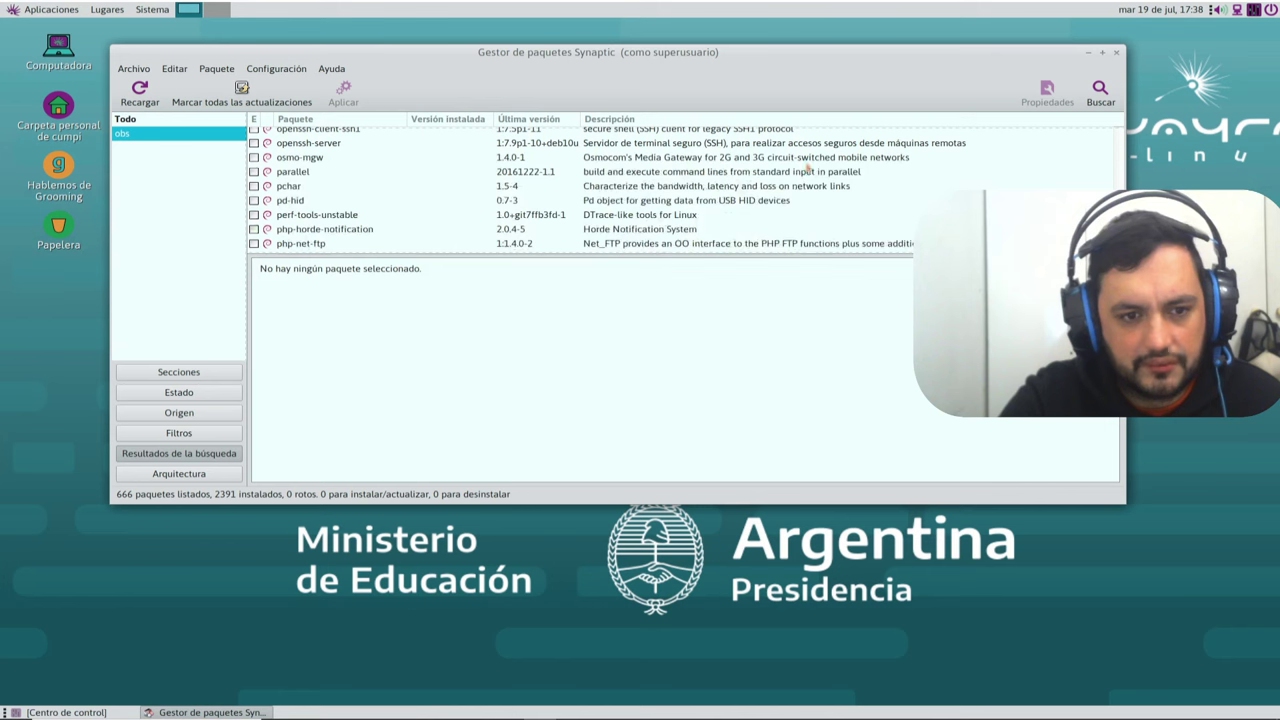
# Step: Step through the 666 results to select obs-studio 22.0.3+dfsg1-1
pyautogui.click(357, 188)
pyautogui.press('Up')
pyautogui.press('Up')
pyautogui.press('Up')
pyautogui.press('Up')
pyautogui.press('Up')
pyautogui.press('Up')
pyautogui.press('Up')
pyautogui.press('Up')
pyautogui.press('Up')
pyautogui.press('Up')
pyautogui.press('Up')
pyautogui.press('Up')
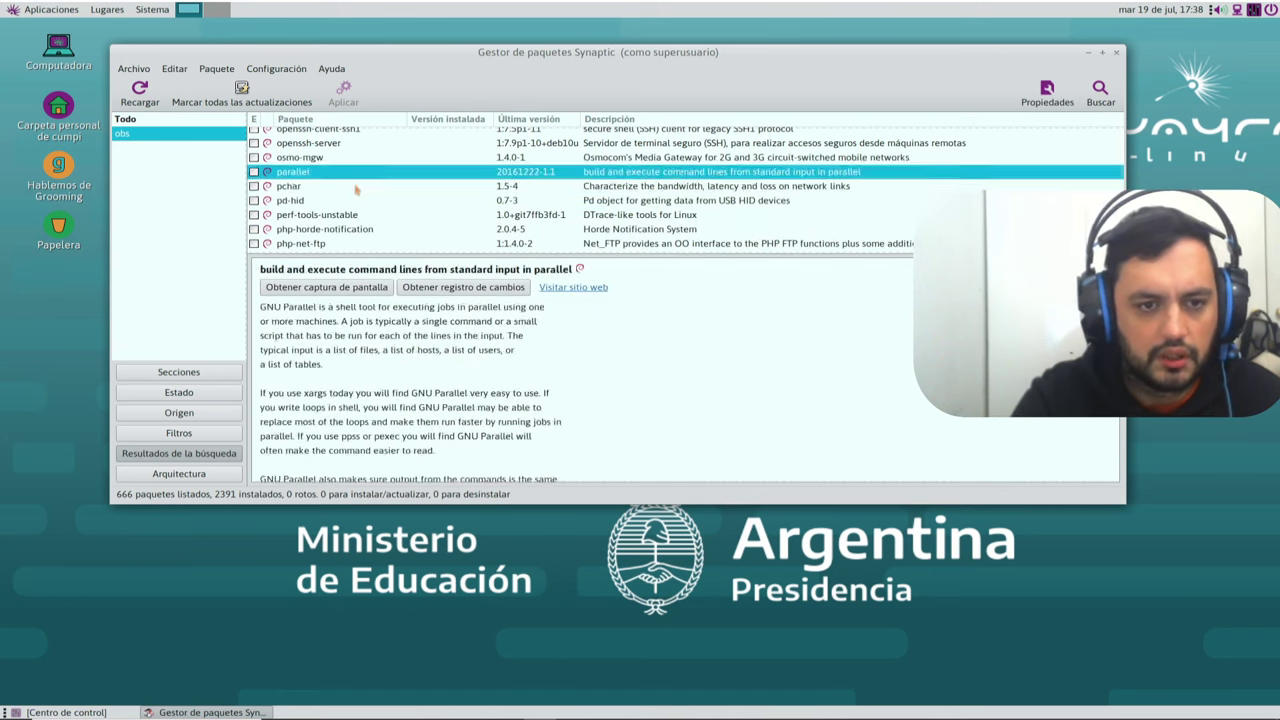
pyautogui.press('Up')
pyautogui.press('Up')
pyautogui.press('Up')
pyautogui.press('Up')
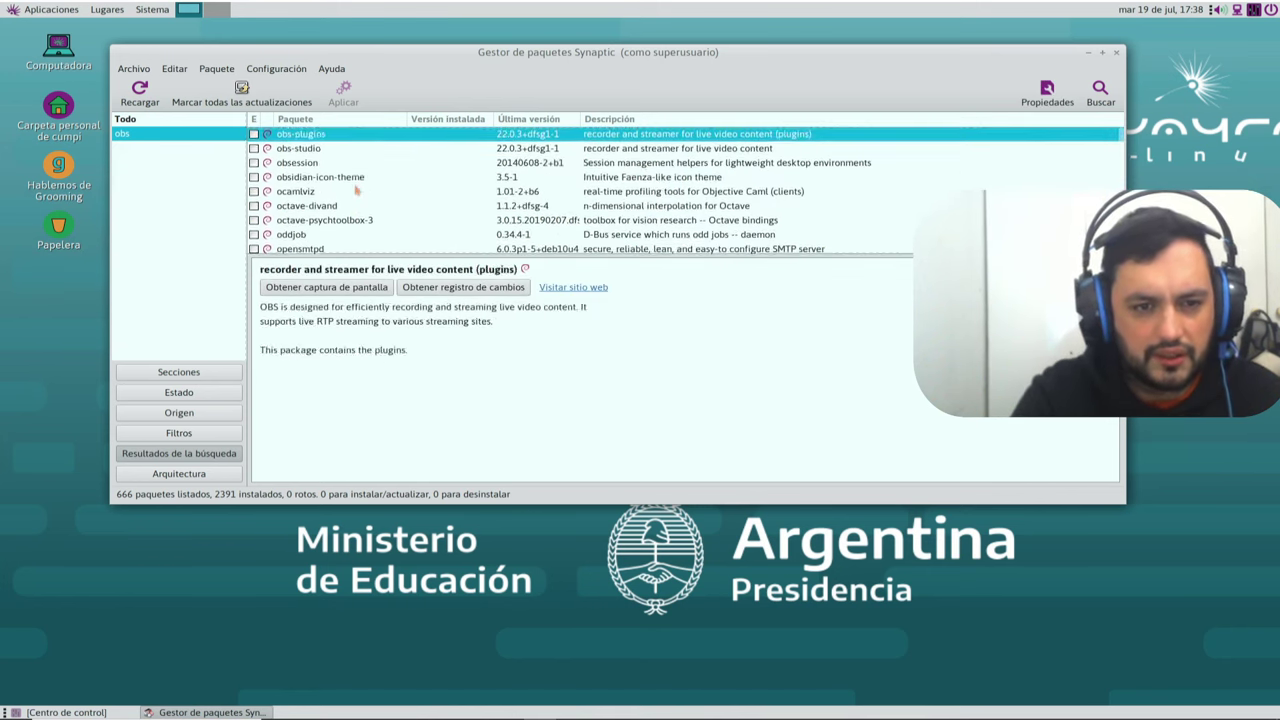
pyautogui.press('Down')
pyautogui.press('Down')
pyautogui.press('Down')
pyautogui.press('Up')
pyautogui.press('Up')
pyautogui.press('Up')
pyautogui.press('Up')
pyautogui.press('Up')
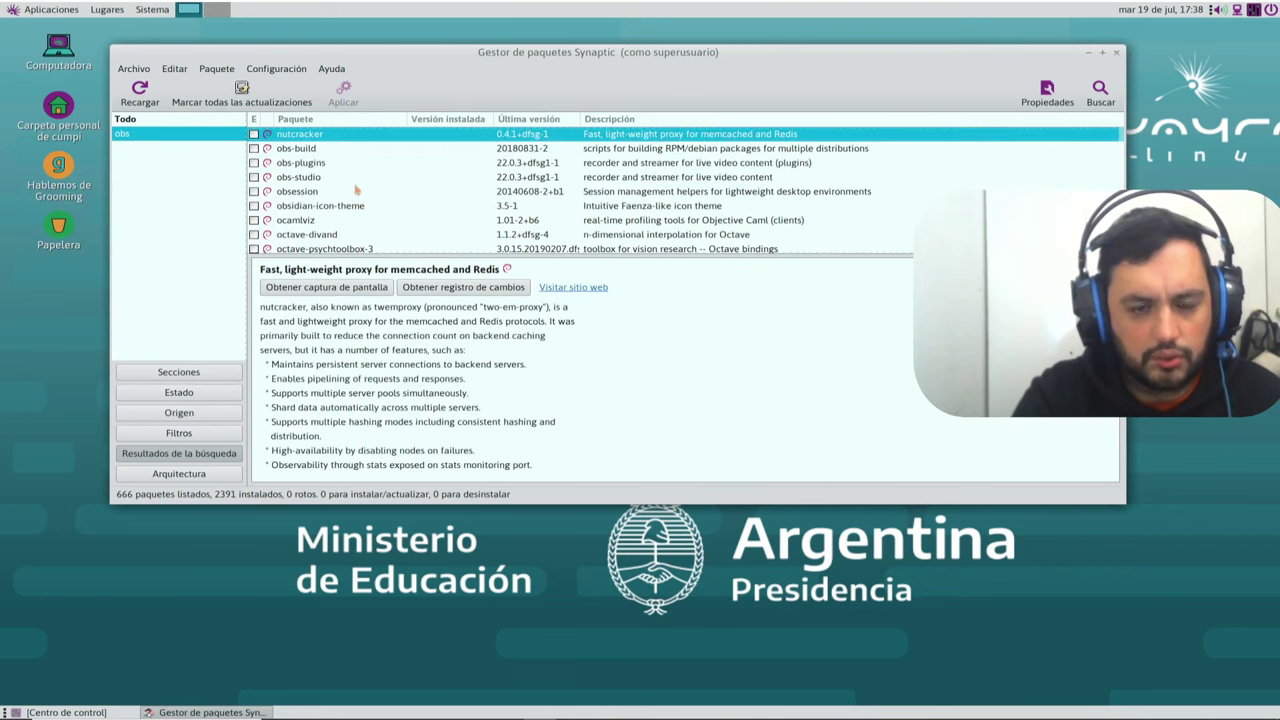
pyautogui.press('Down')
pyautogui.press('Down')
pyautogui.press('Down')
pyautogui.press('Down')
pyautogui.press('Down')
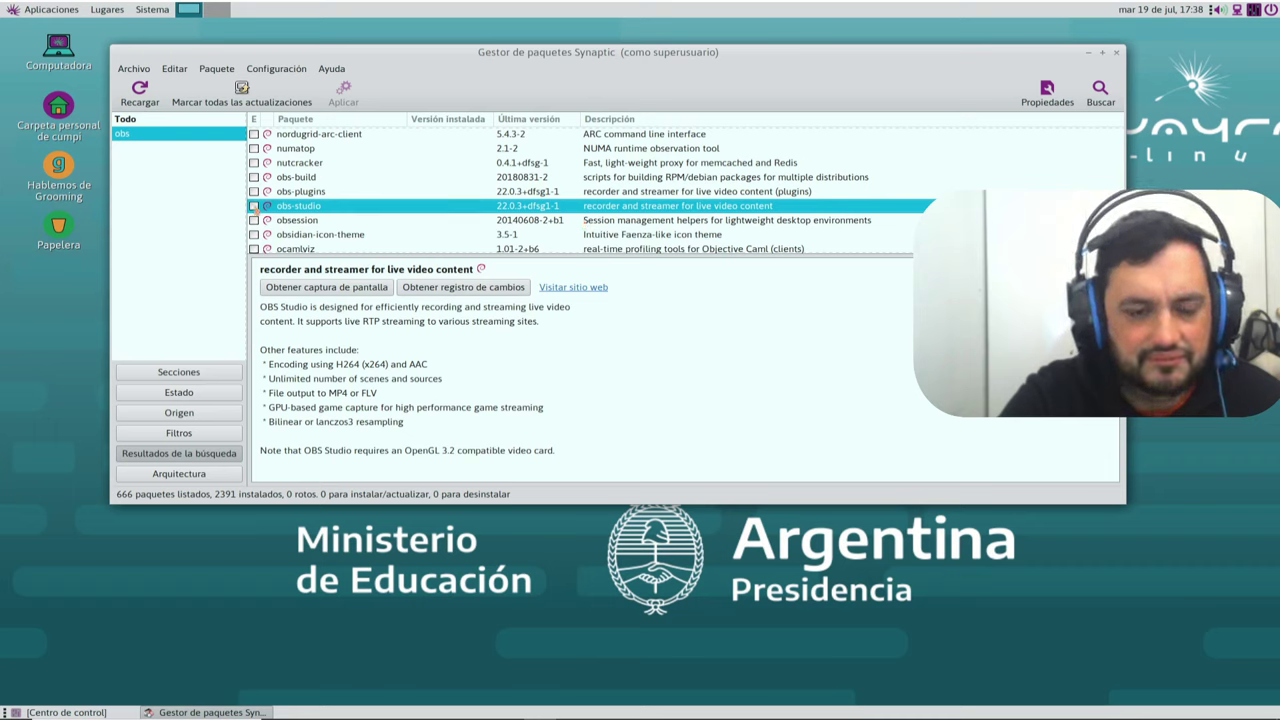
# Step: Mark obs-studio with its dependencies and apply, installing four new packages
pyautogui.click(253, 206)
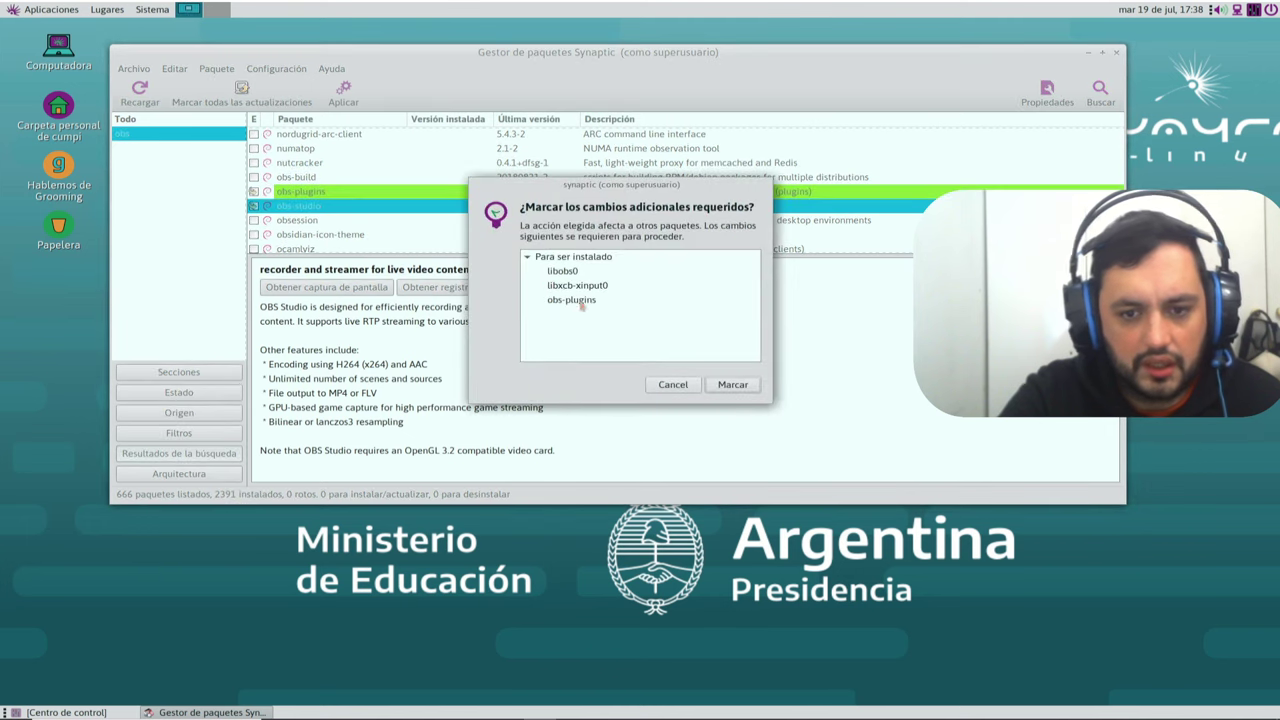
pyautogui.click(728, 384)
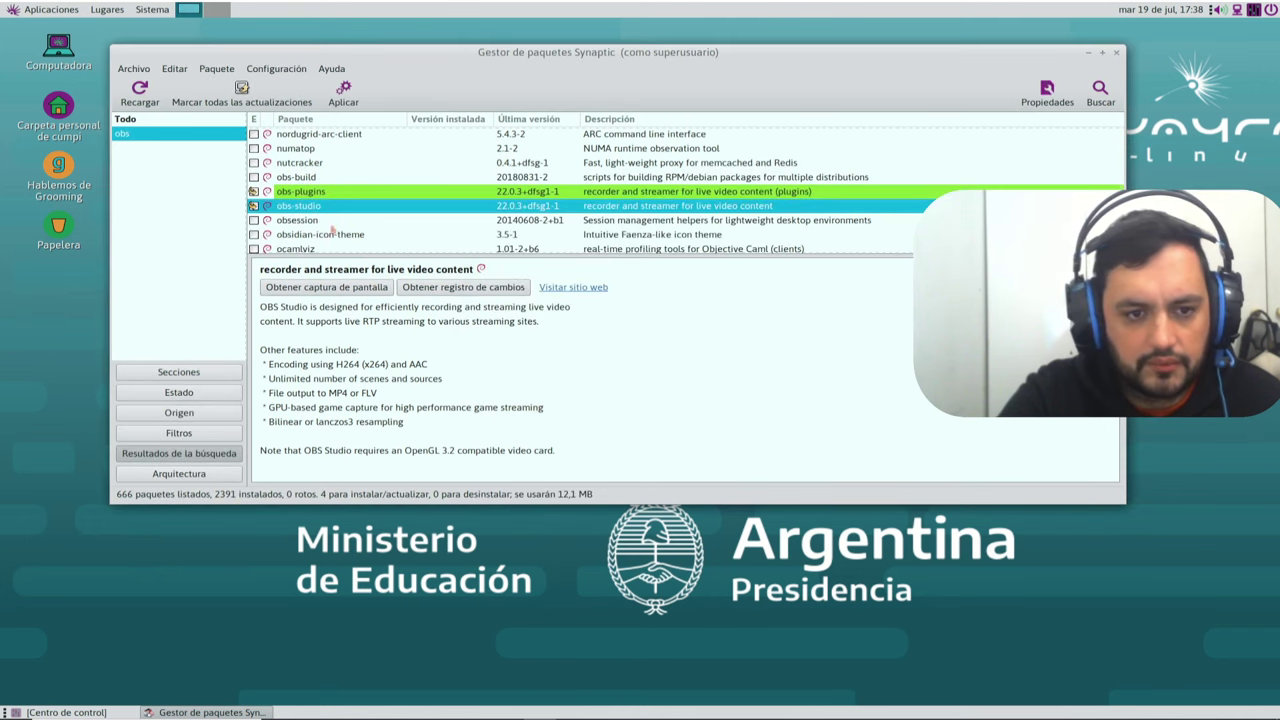
pyautogui.rightClick(325, 210)
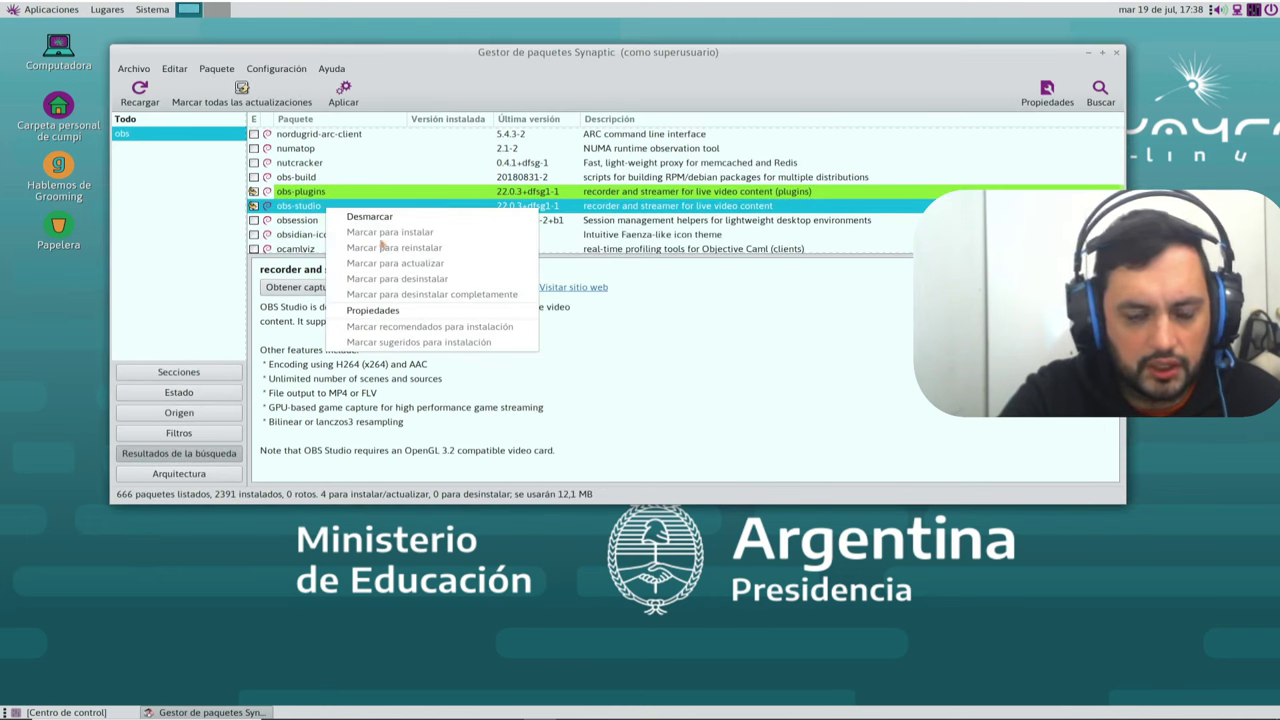
pyautogui.click(286, 213)
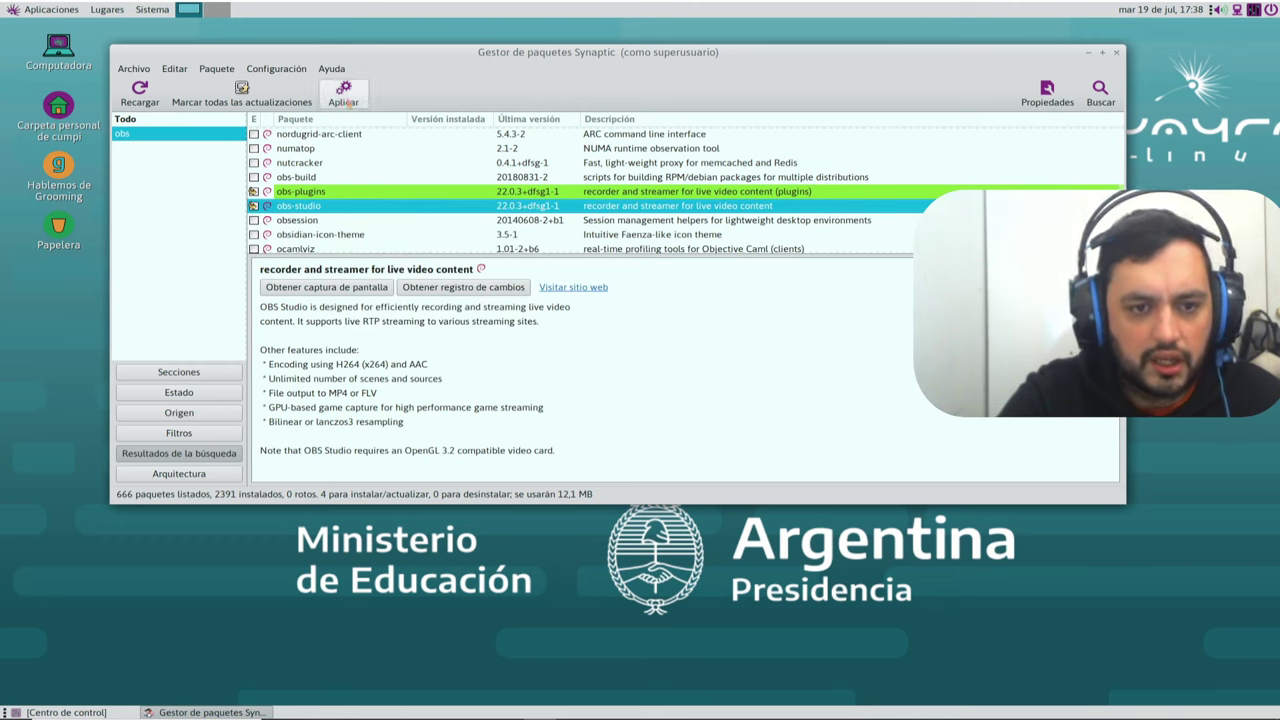
pyautogui.click(343, 92)
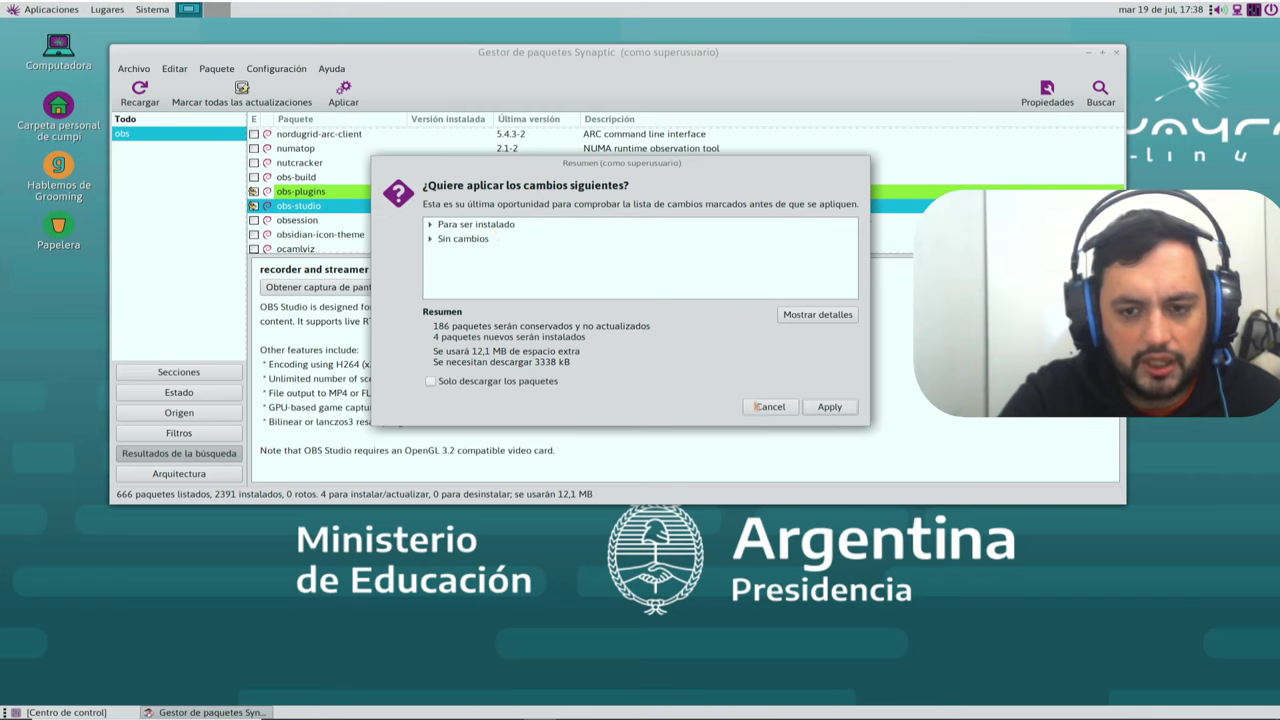
pyautogui.click(836, 411)
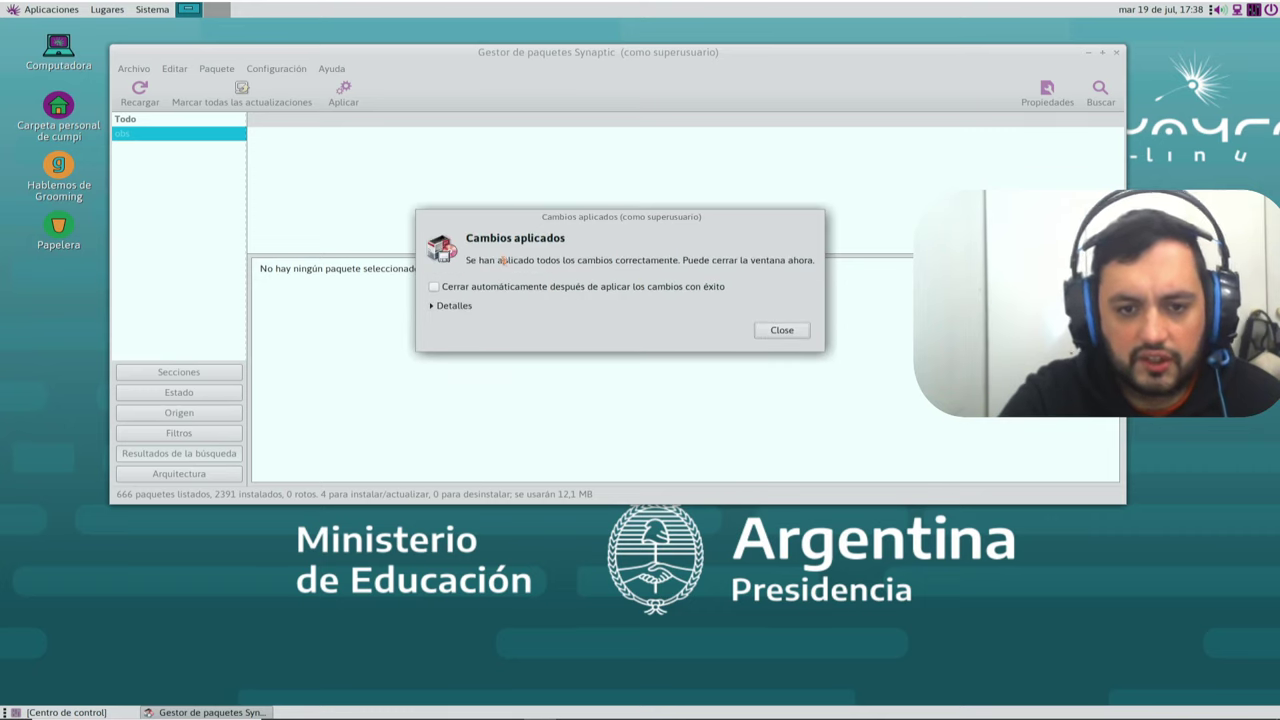
pyautogui.click(776, 336)
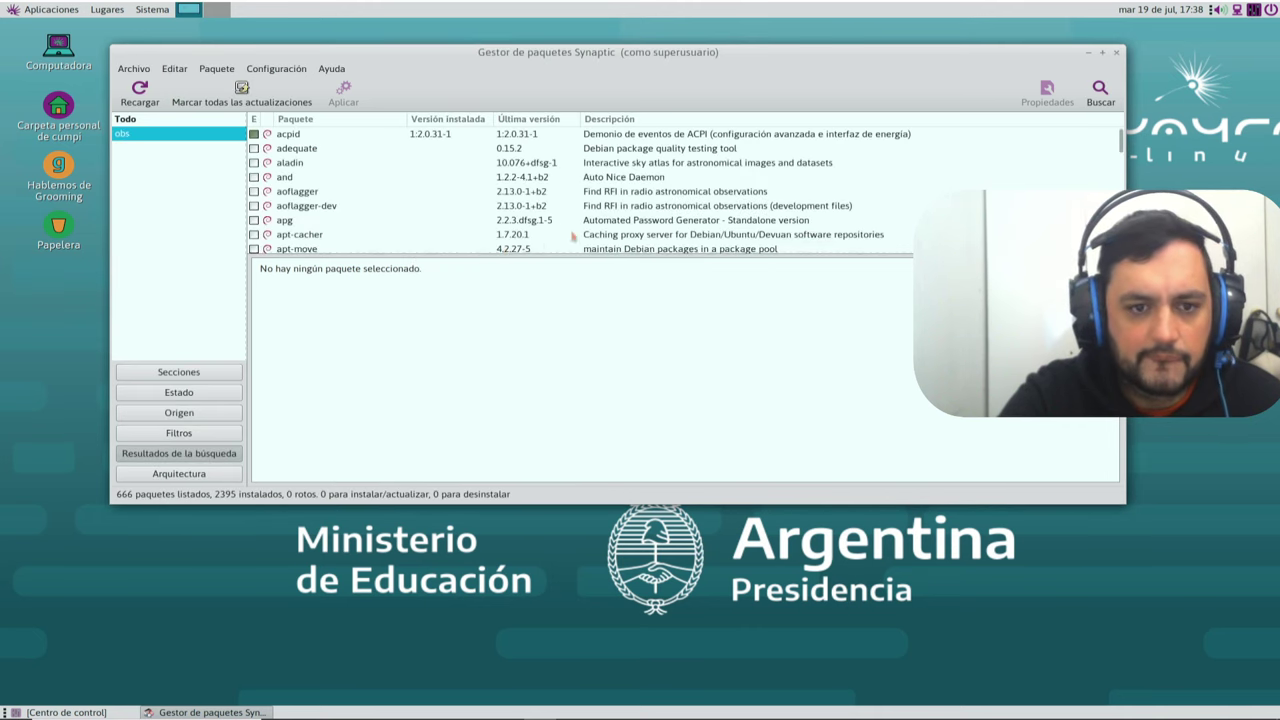
# Step: Search Synaptic for 'obs-studio' to confirm version 22.0.3+dfsg1-1 is installed
pyautogui.click(1100, 92)
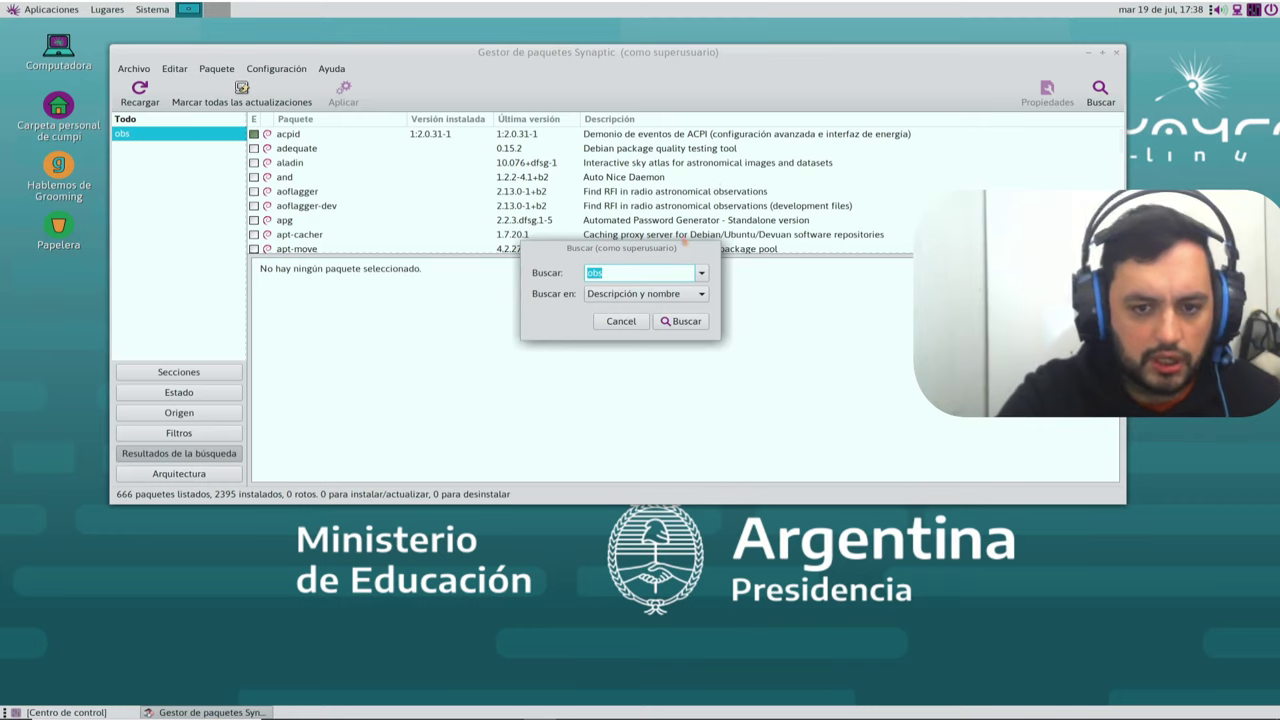
pyautogui.click(636, 274)
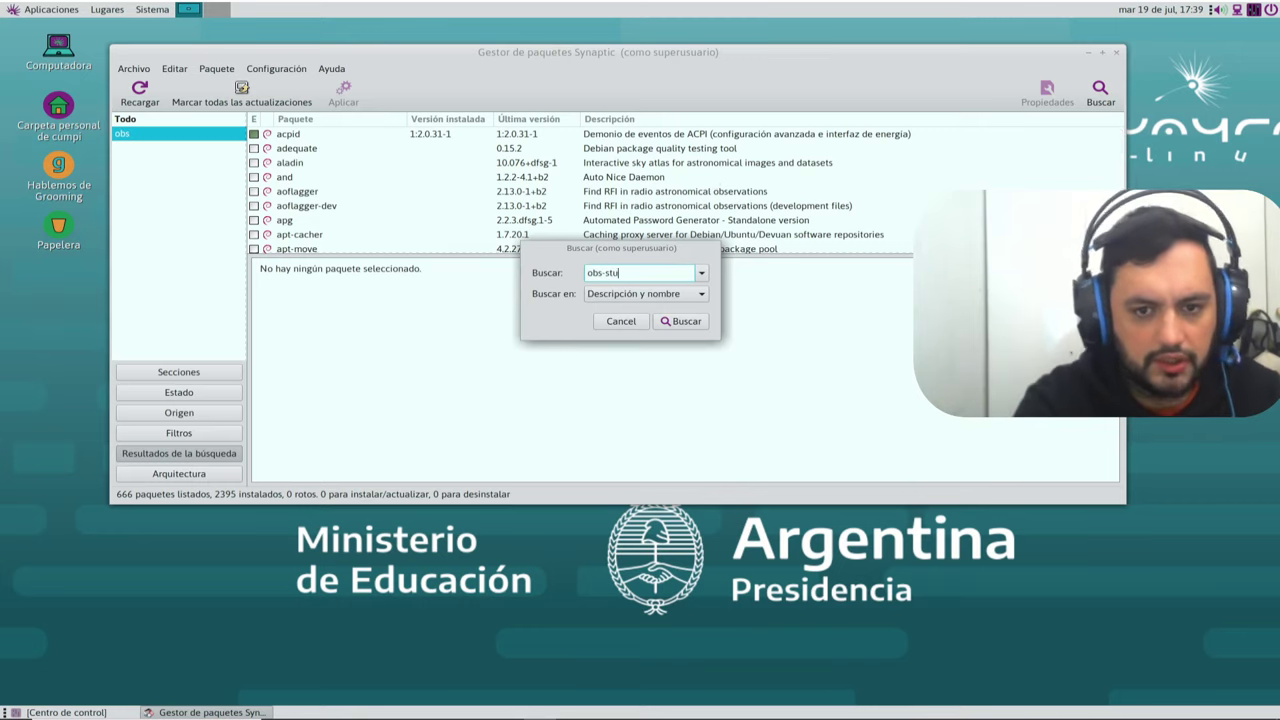
pyautogui.write('-studio')
pyautogui.press('Return')
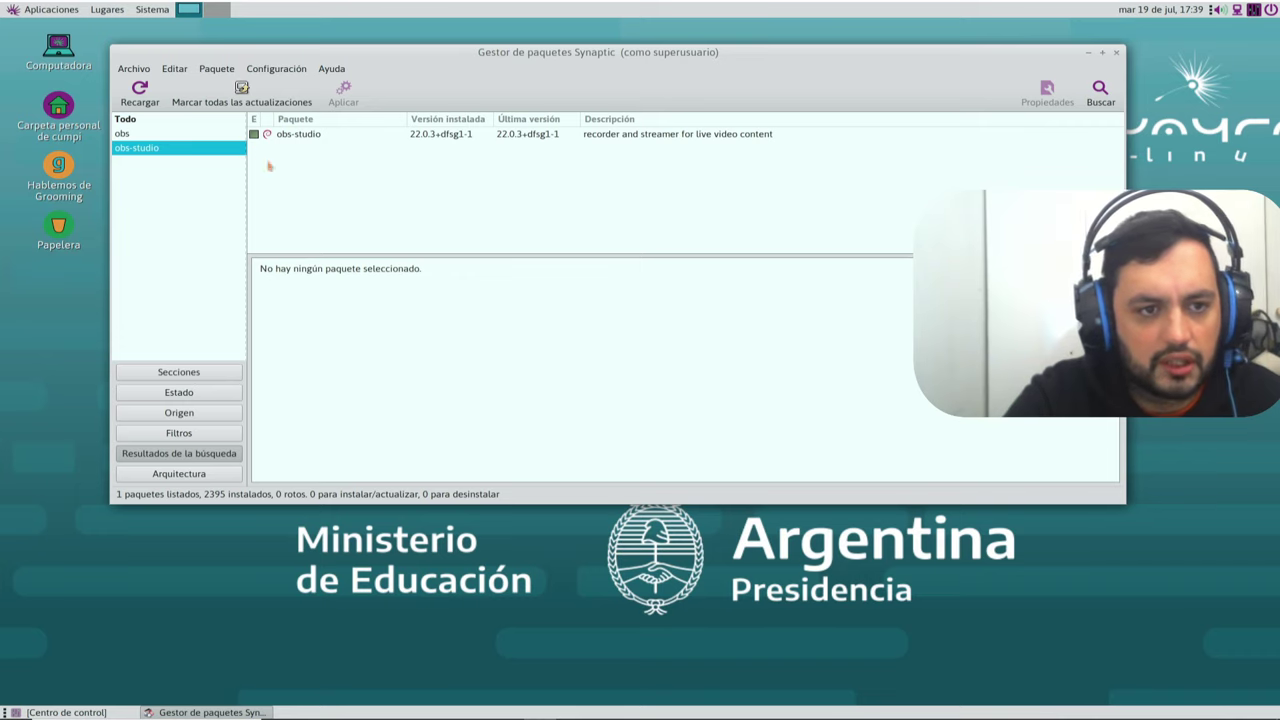
pyautogui.click(48, 10)
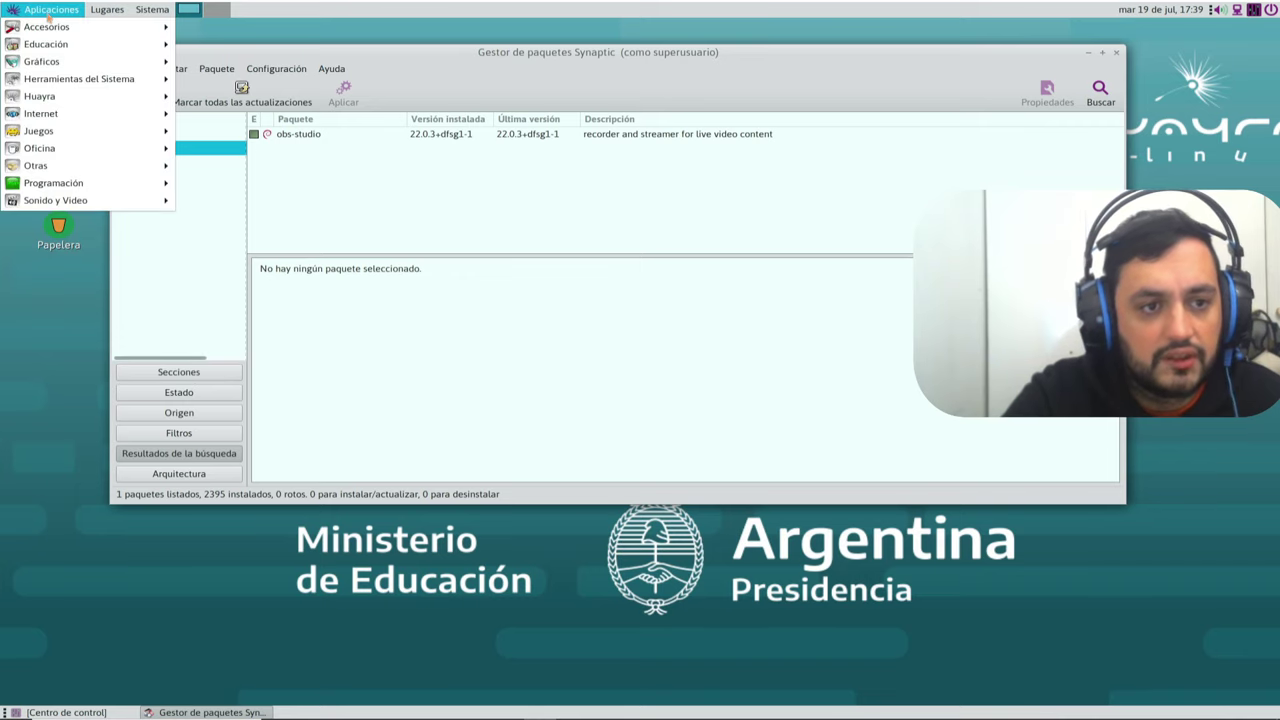
# Step: Find OBS listed under Sonido y Video in the Aplicaciones menu
pyautogui.moveTo(68, 63)
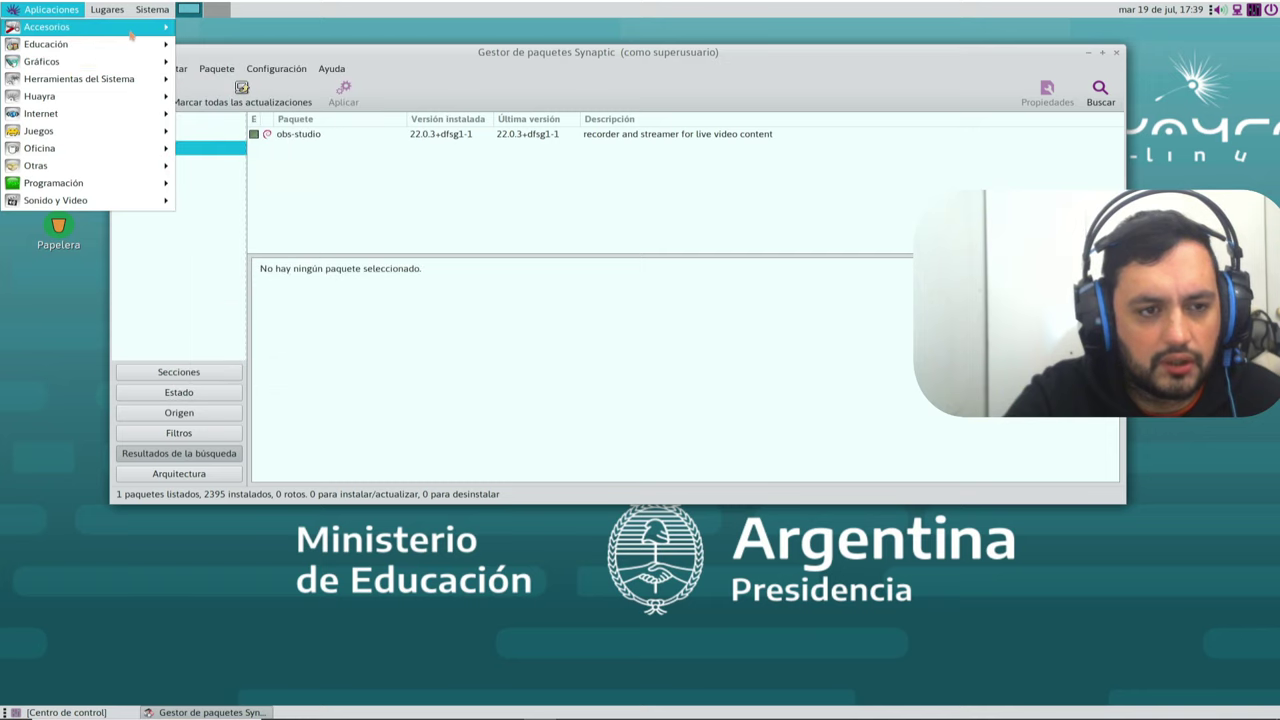
pyautogui.moveTo(131, 84)
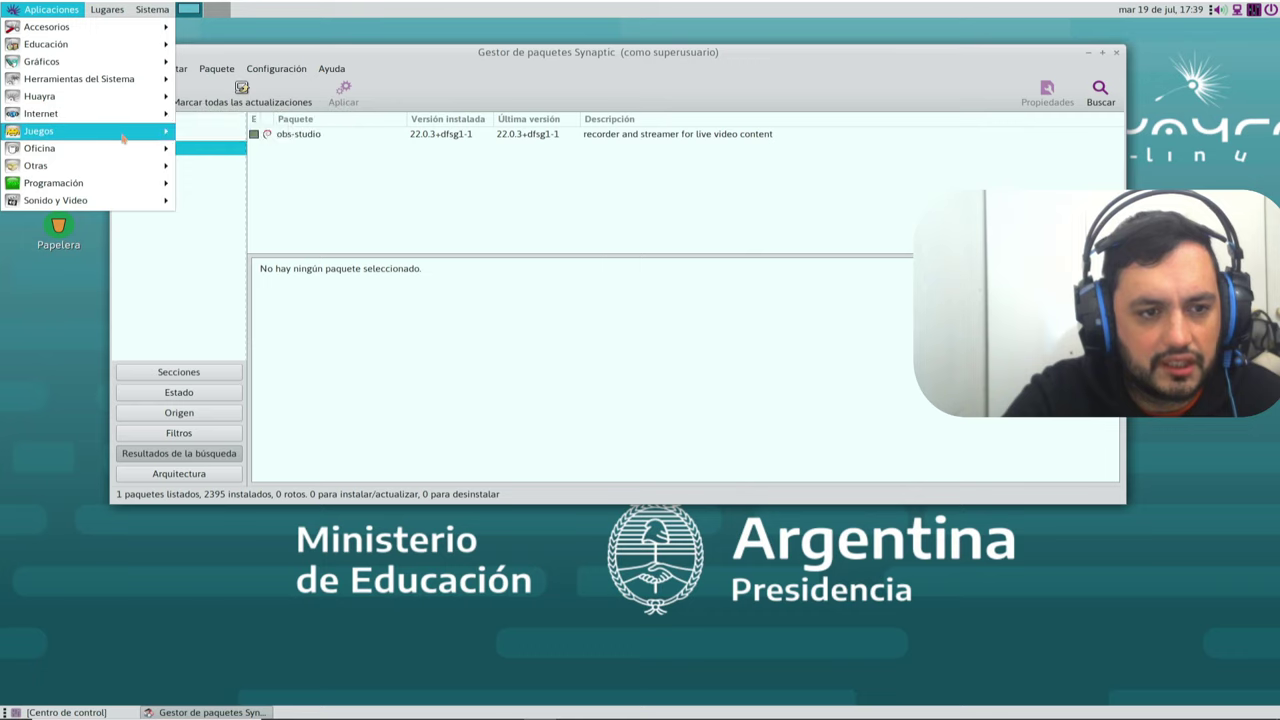
pyautogui.moveTo(122, 137)
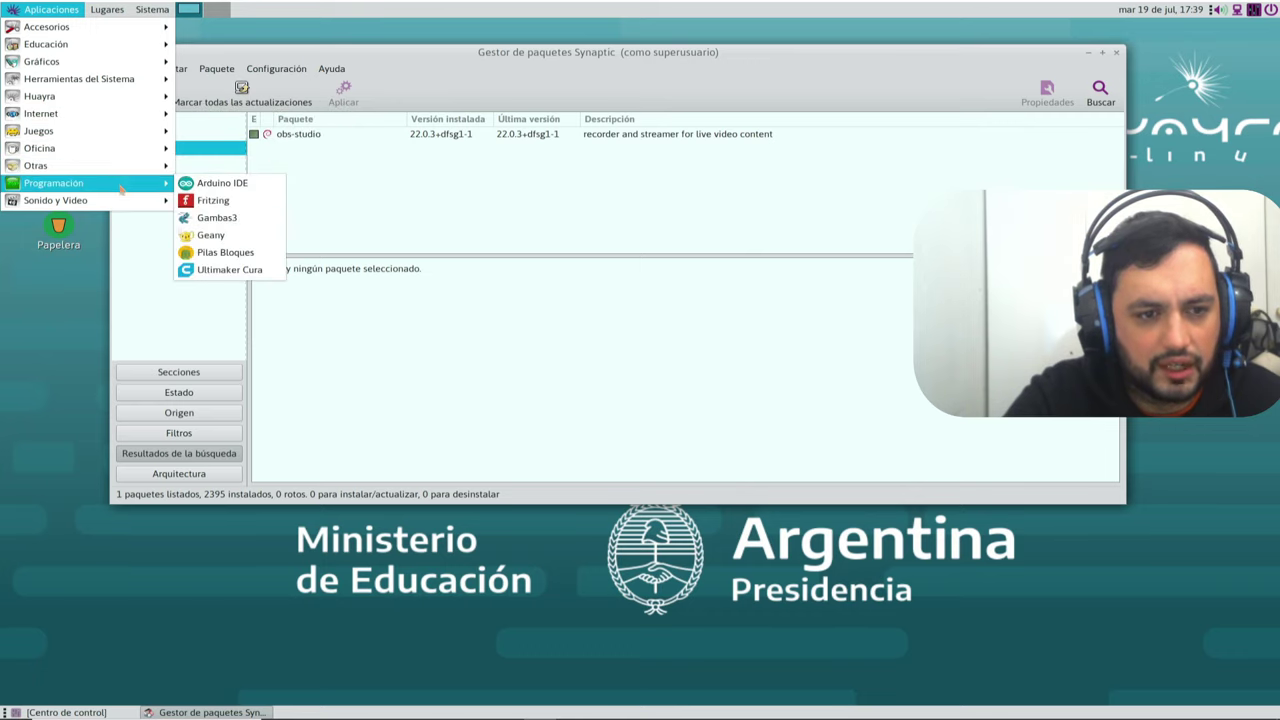
pyautogui.moveTo(122, 203)
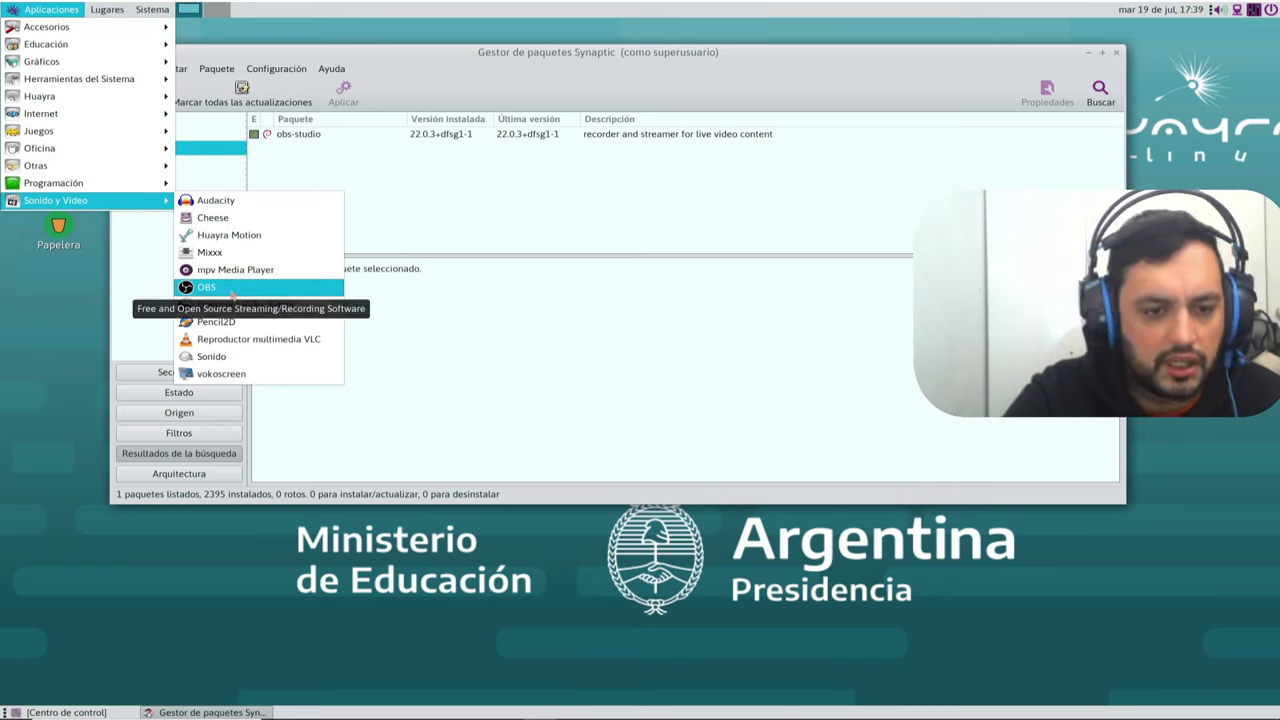
# Step: Launch OBS, decline its auto-configuration wizard, move the window, then close OBS
pyautogui.click(230, 289)
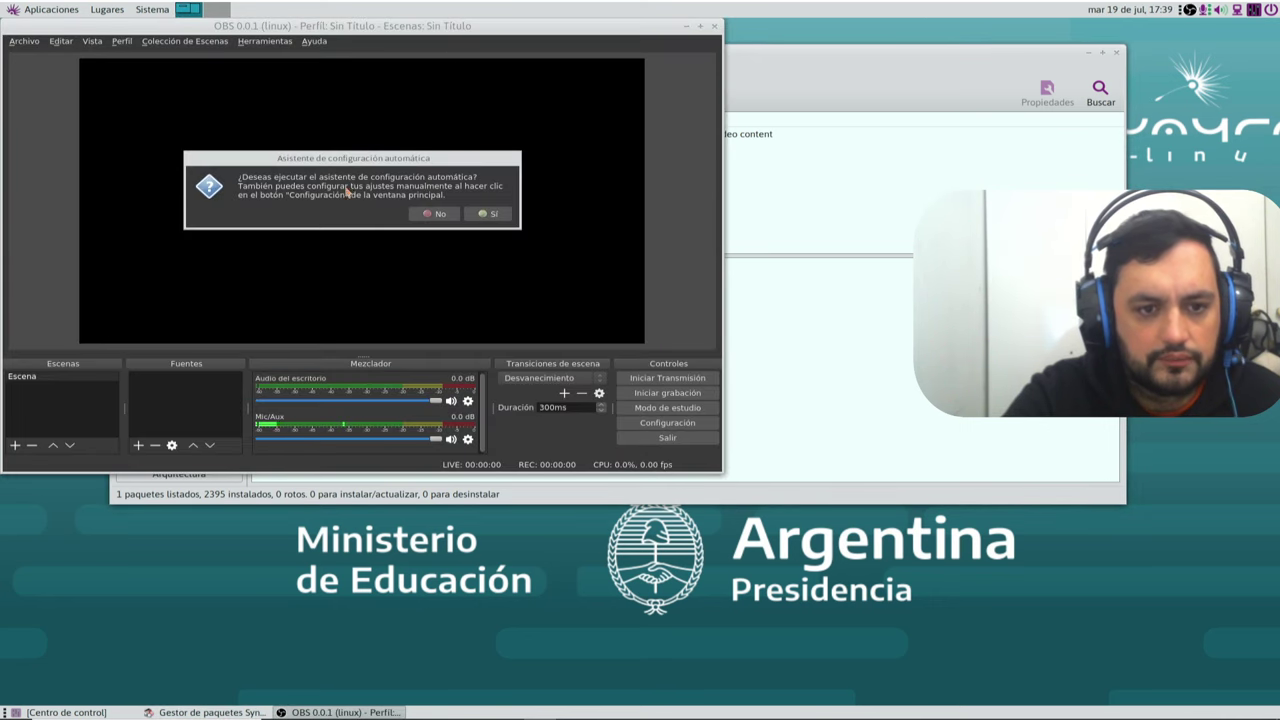
pyautogui.click(428, 222)
pyautogui.click(480, 247)
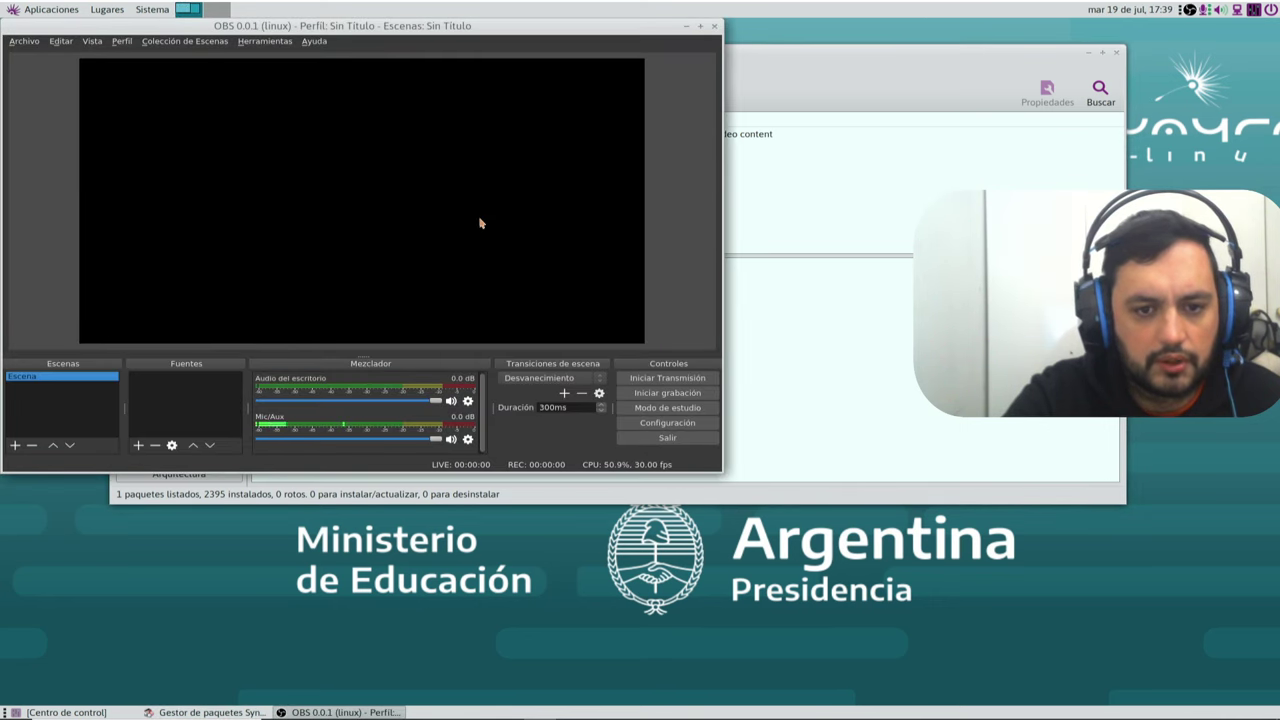
pyautogui.moveTo(480, 37); pyautogui.dragTo(655, 95)
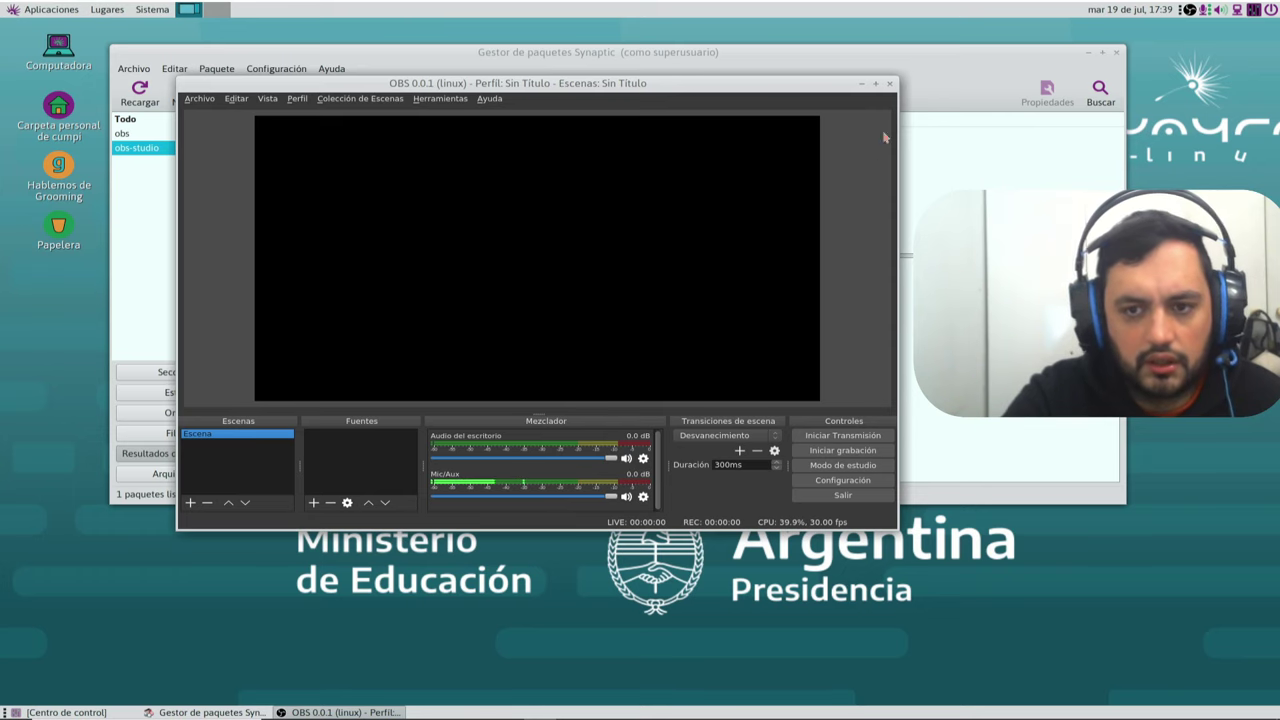
pyautogui.click(889, 85)
pyautogui.click(50, 9)
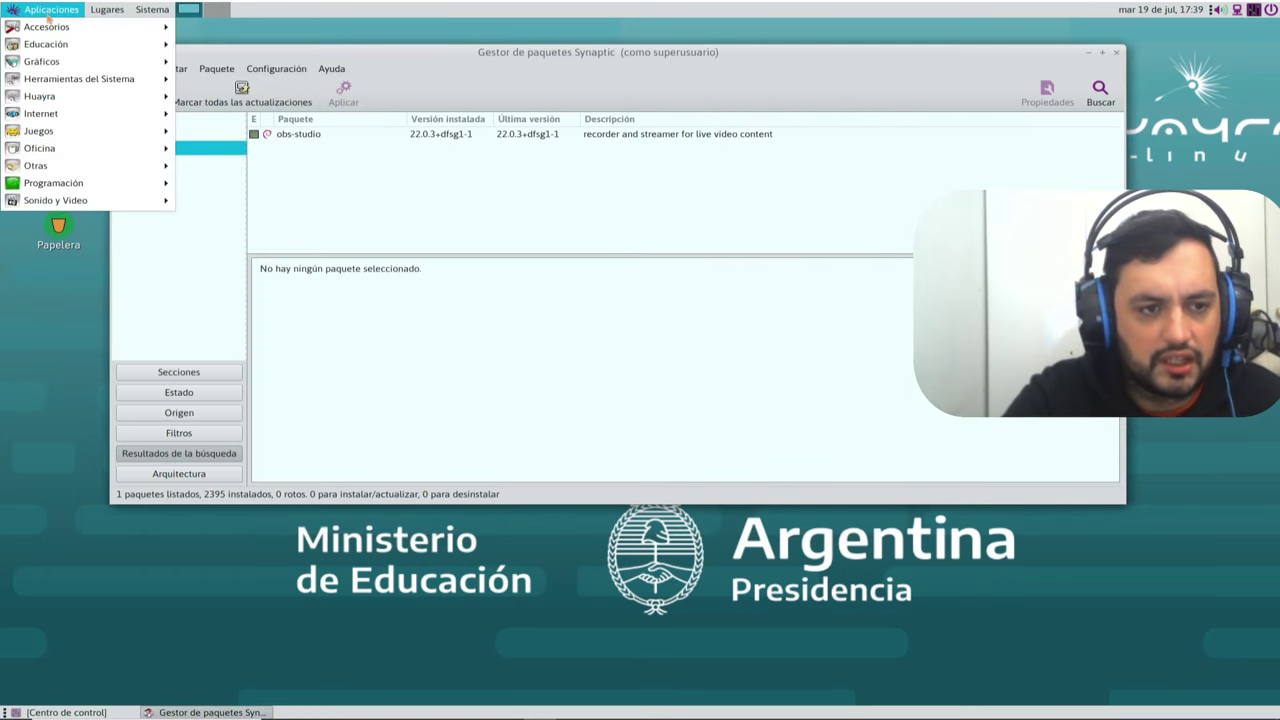
# Step: Scroll the Secciones list and show the Juegos y entretenimiento packages
pyautogui.moveTo(110, 203)
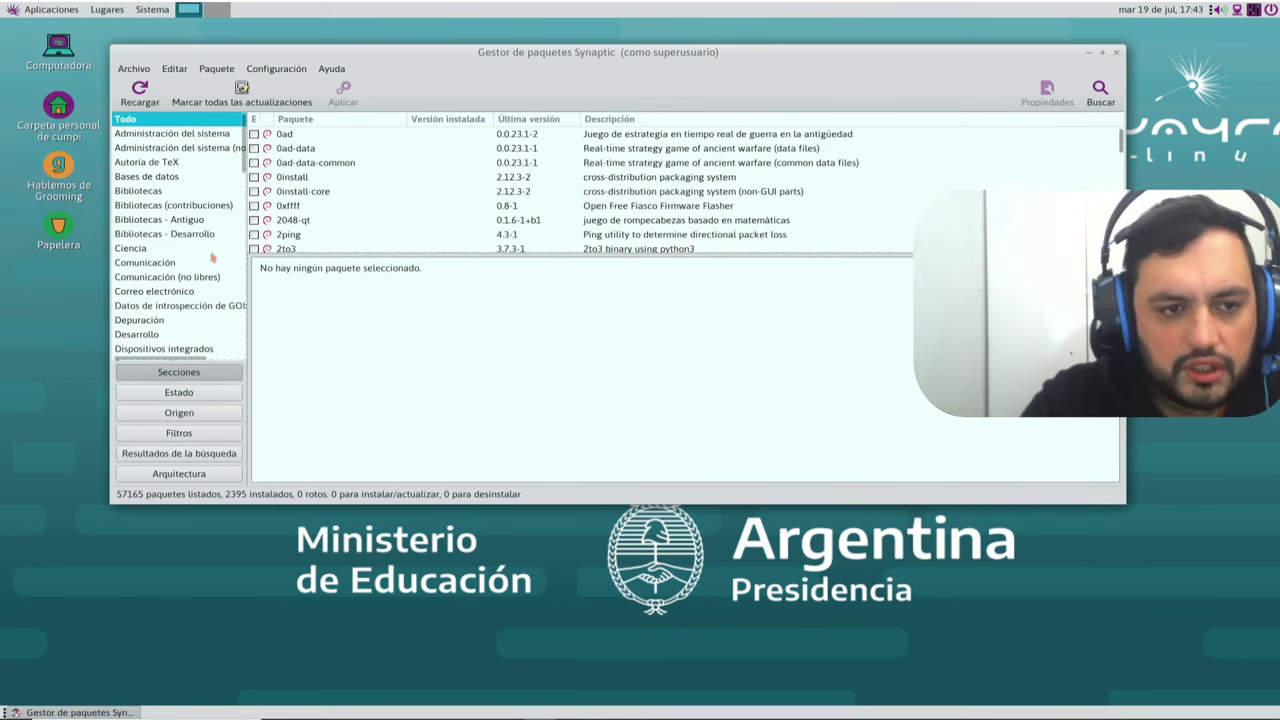
pyautogui.scroll(-2, 240, 180)
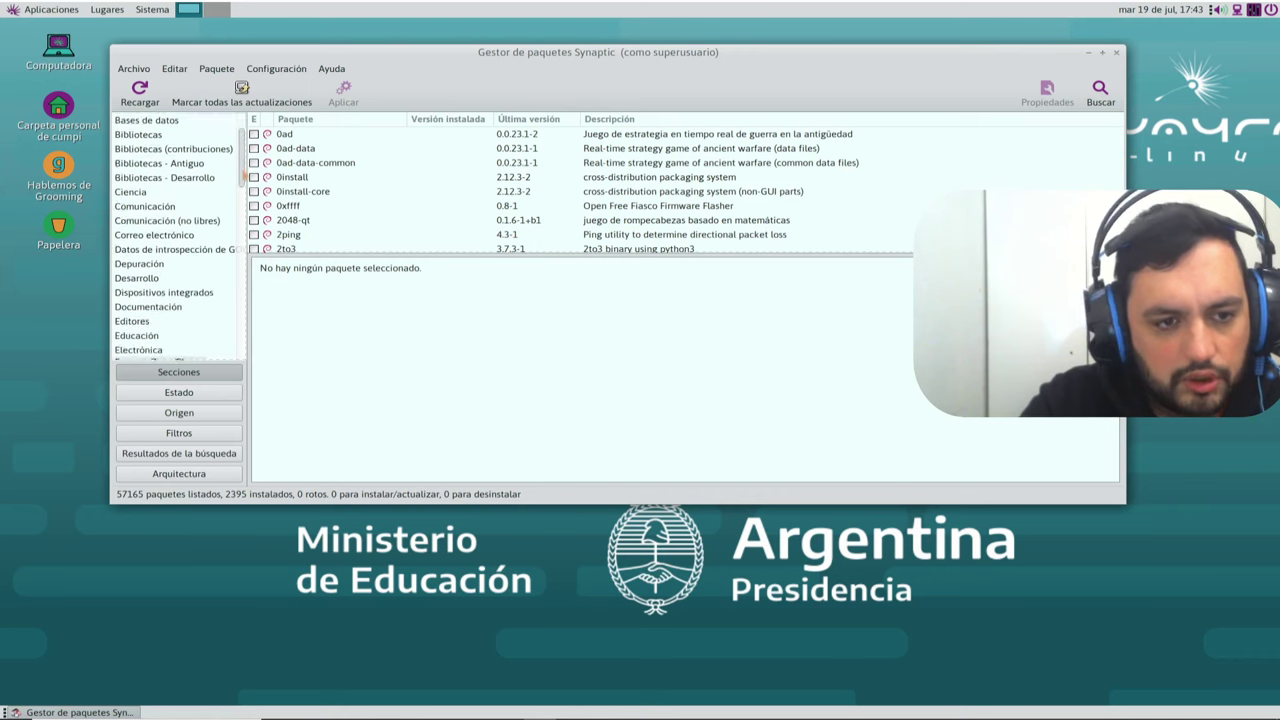
pyautogui.scroll(-5, 240, 200)
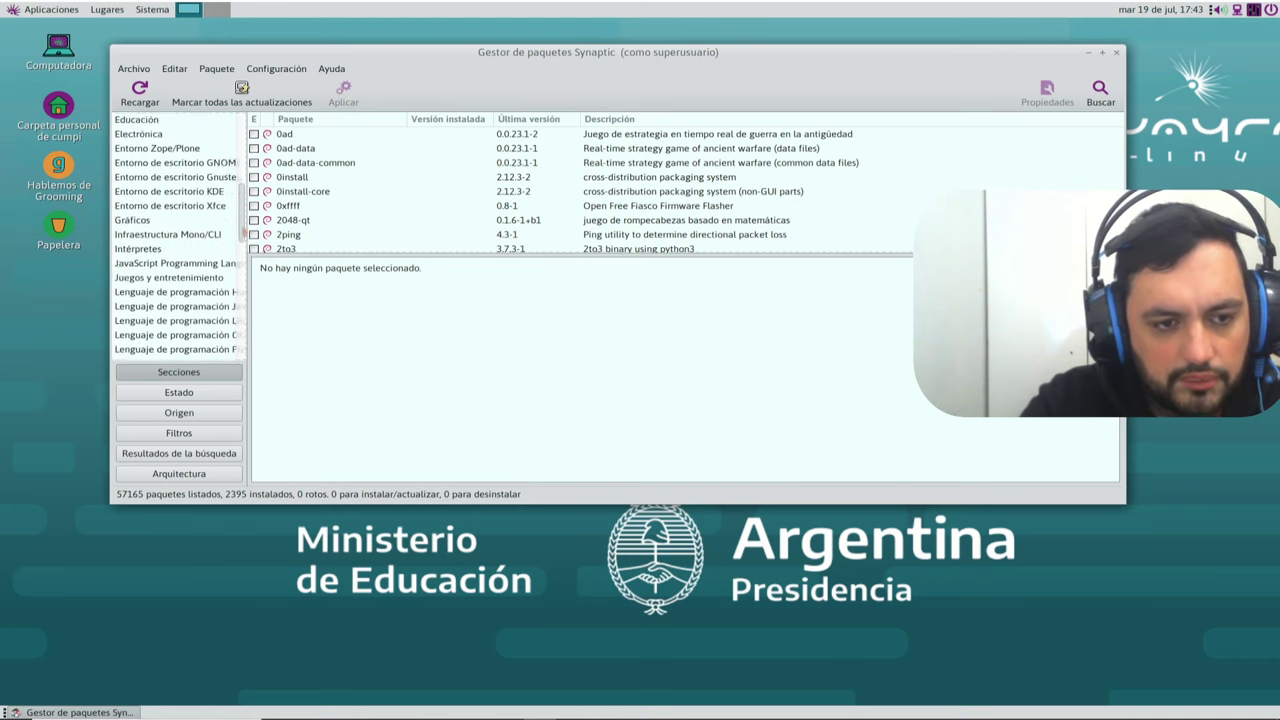
pyautogui.scroll(-5, 240, 240)
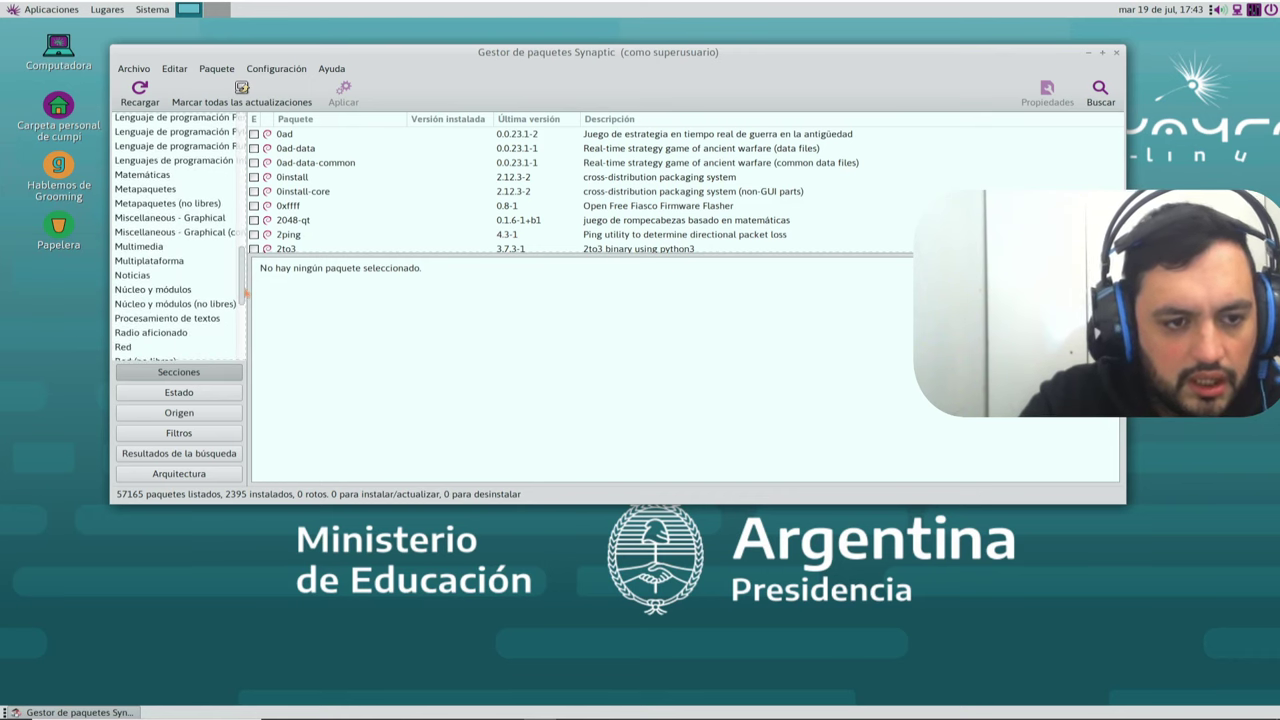
pyautogui.moveTo(246, 290); pyautogui.dragTo(243, 352)
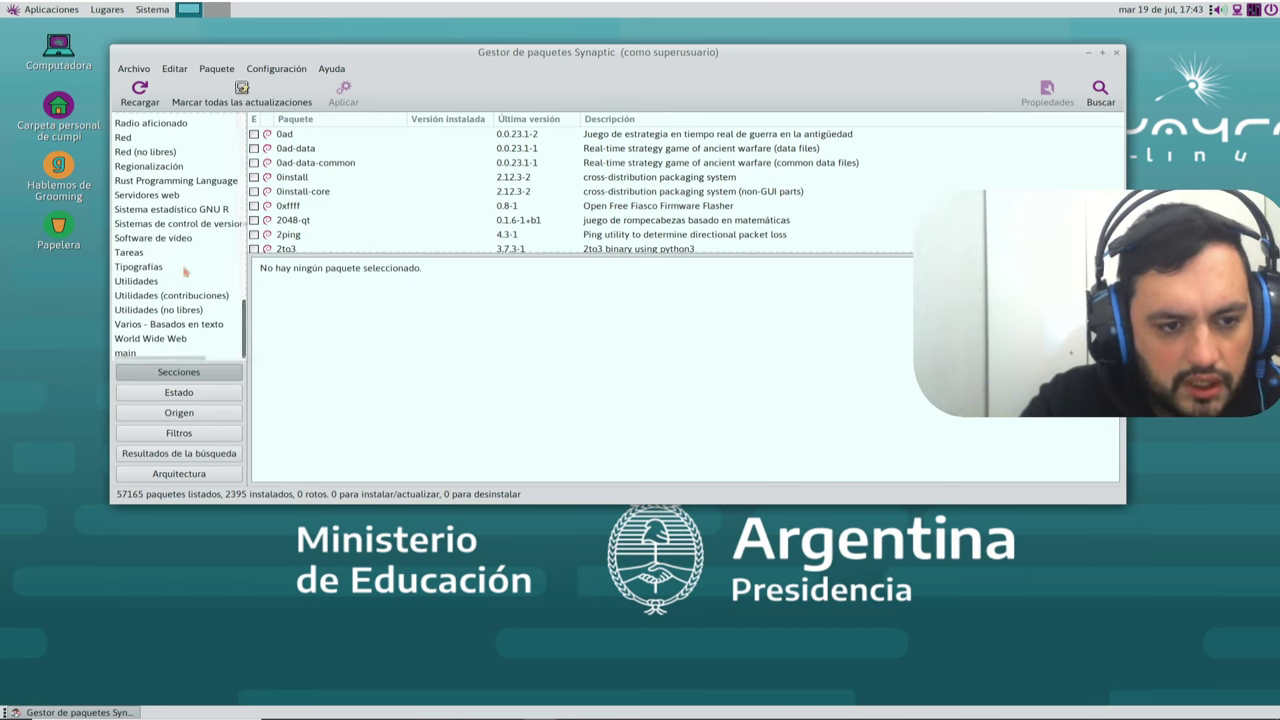
pyautogui.moveTo(245, 343); pyautogui.dragTo(253, 238)
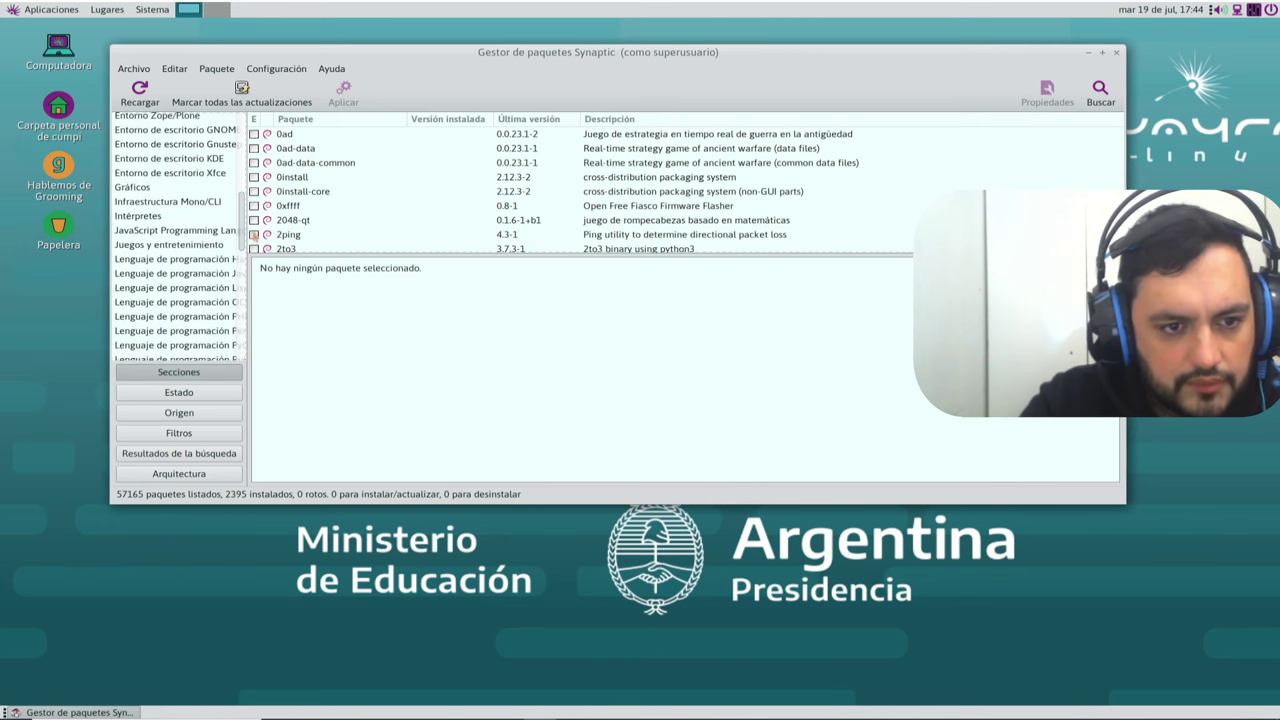
pyautogui.scroll(1, 188, 268)
pyautogui.click(188, 264)
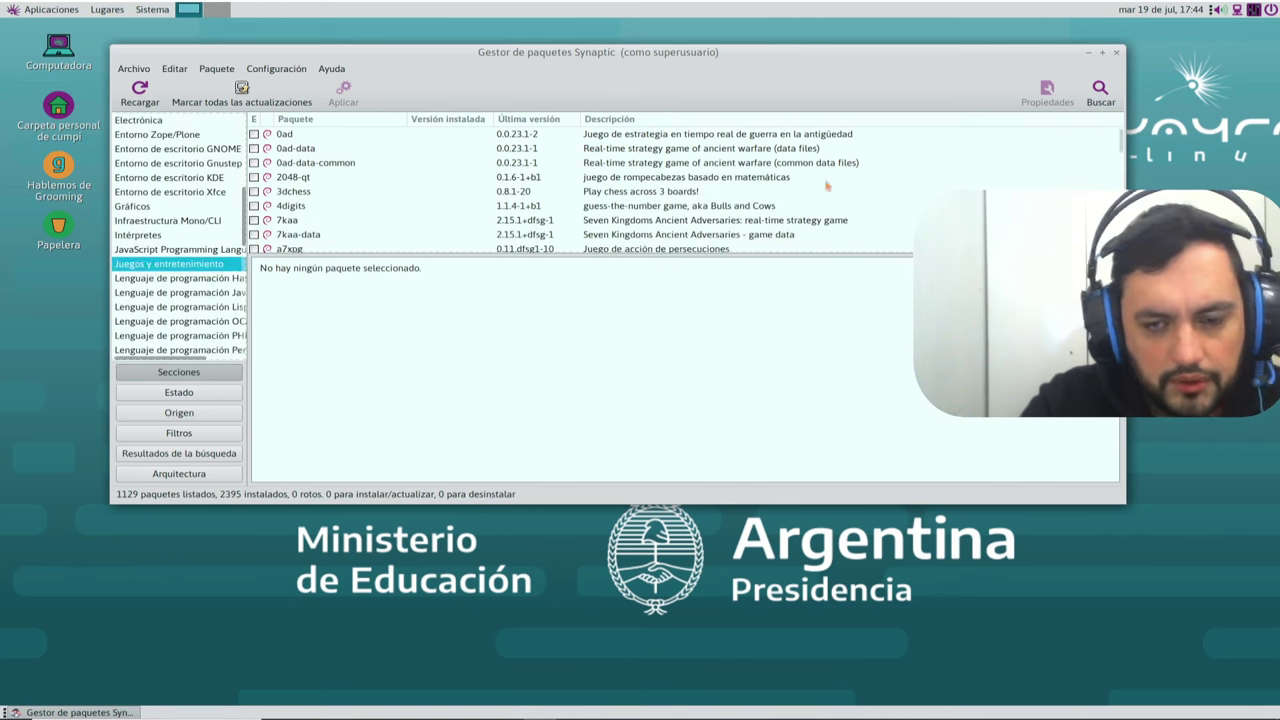
# Step: Browse the World Wide Web section's 677 packages, then close Synaptic
pyautogui.scroll(-5, 562, 194)
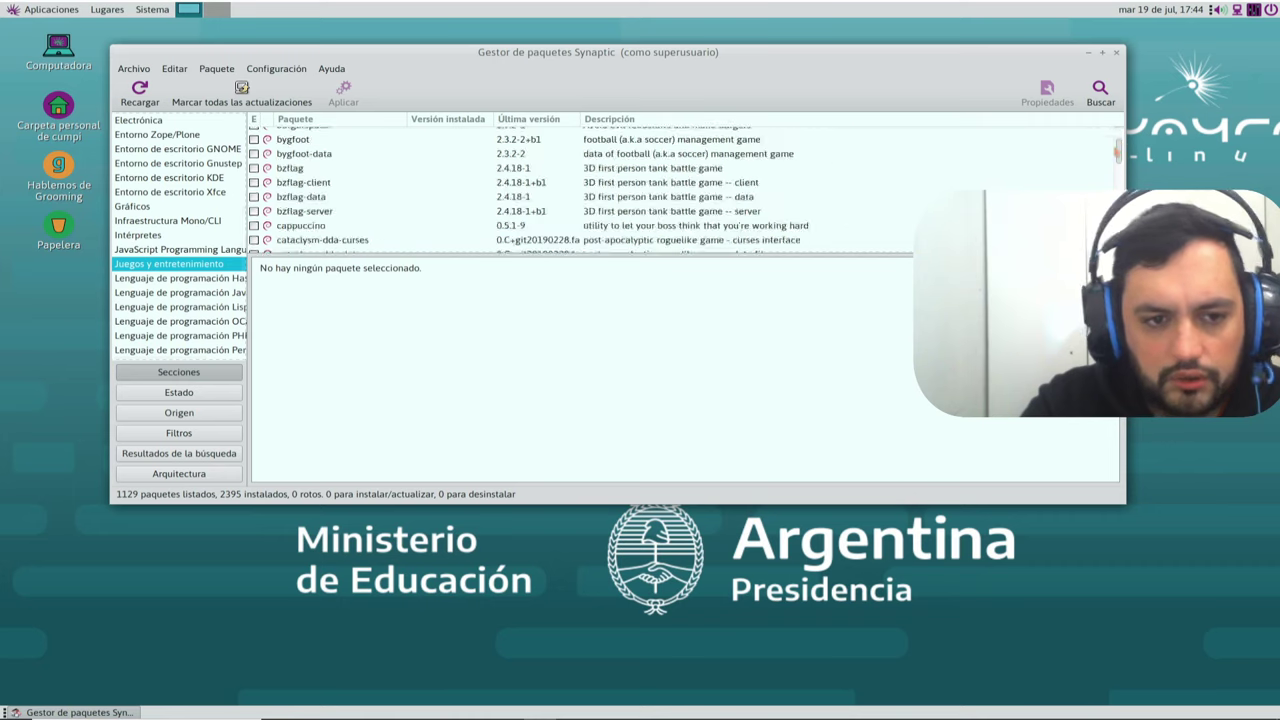
pyautogui.scroll(-20, 562, 194)
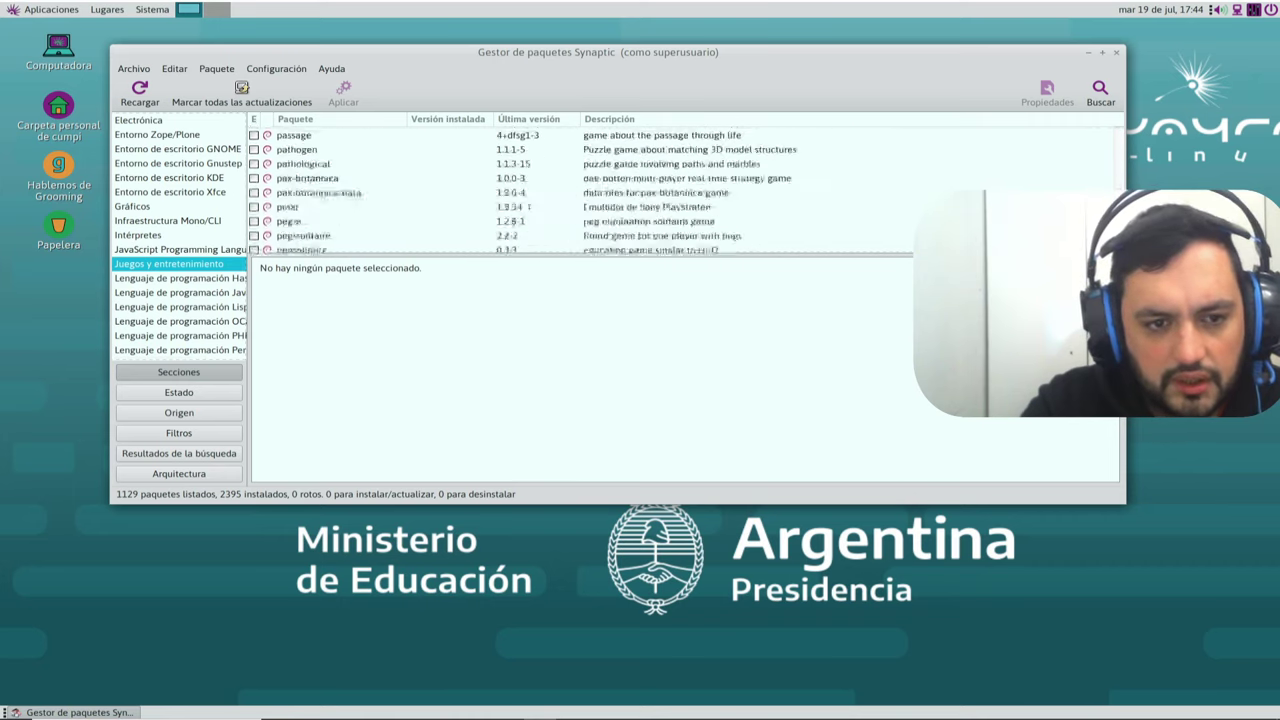
pyautogui.scroll(-20, 562, 194)
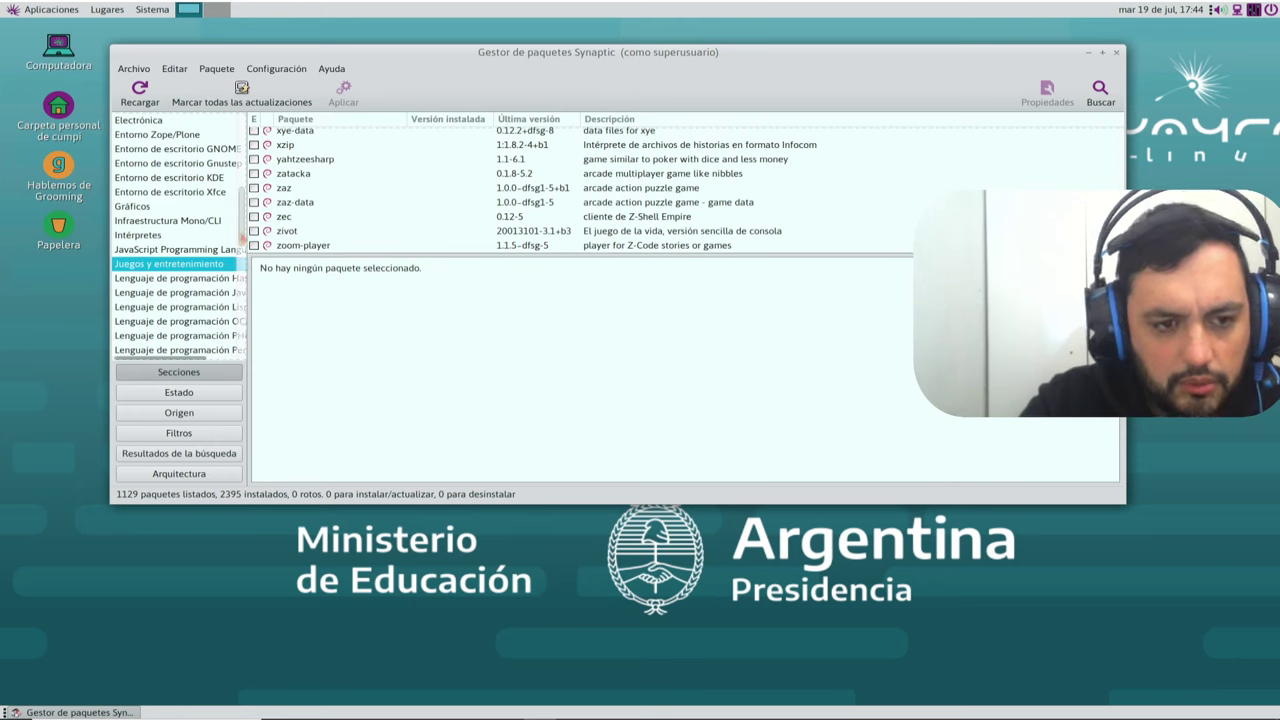
pyautogui.moveTo(241, 238); pyautogui.dragTo(242, 229)
pyautogui.moveTo(243, 216); pyautogui.dragTo(250, 352)
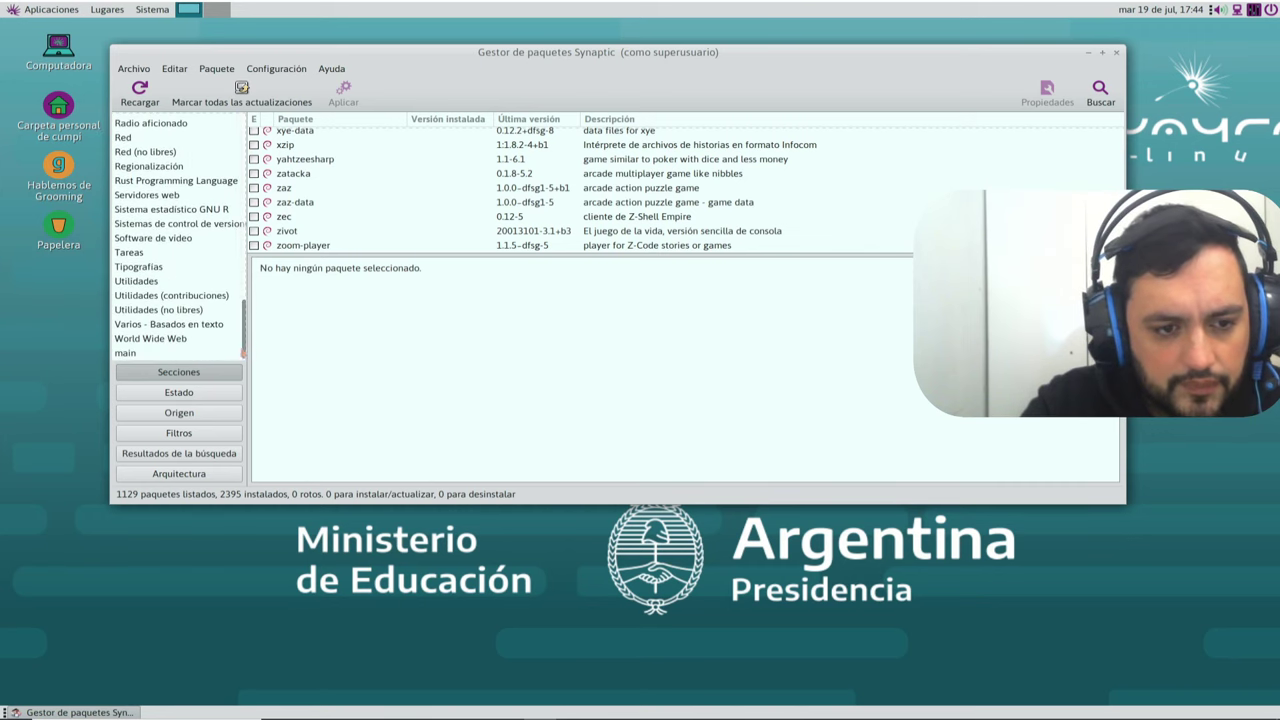
pyautogui.click(190, 339)
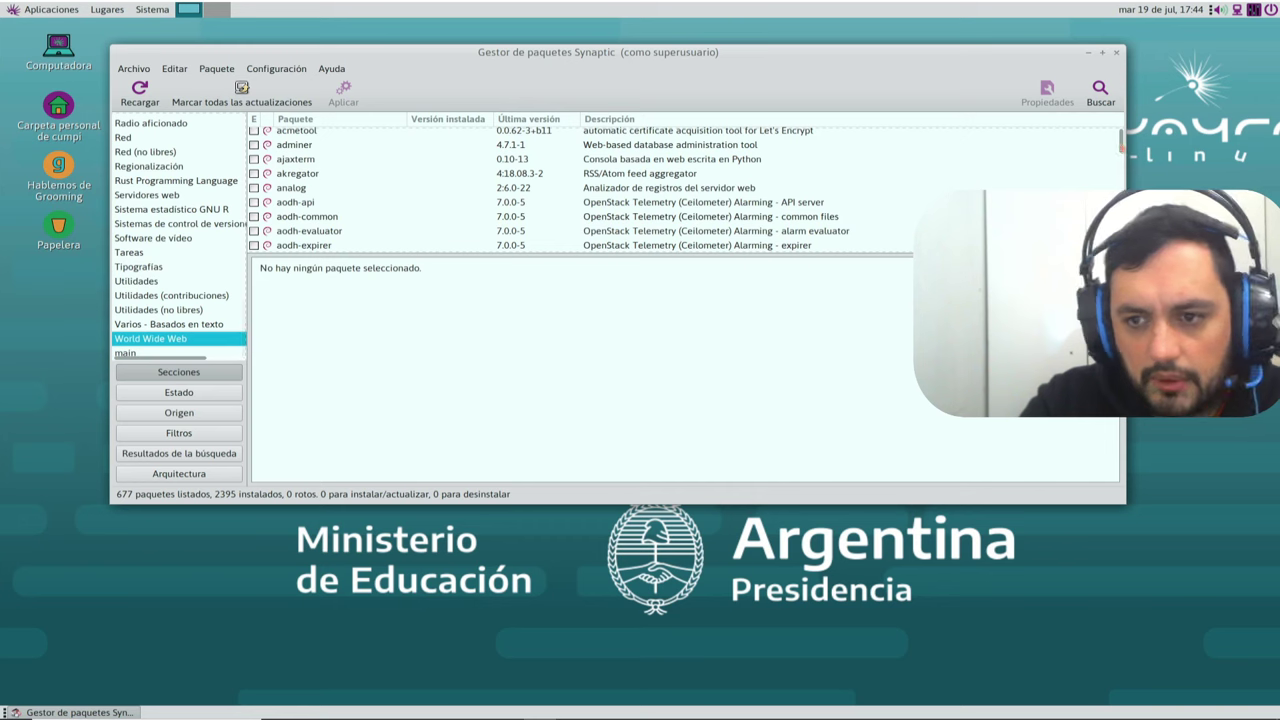
pyautogui.moveTo(1120, 142); pyautogui.dragTo(1120, 182)
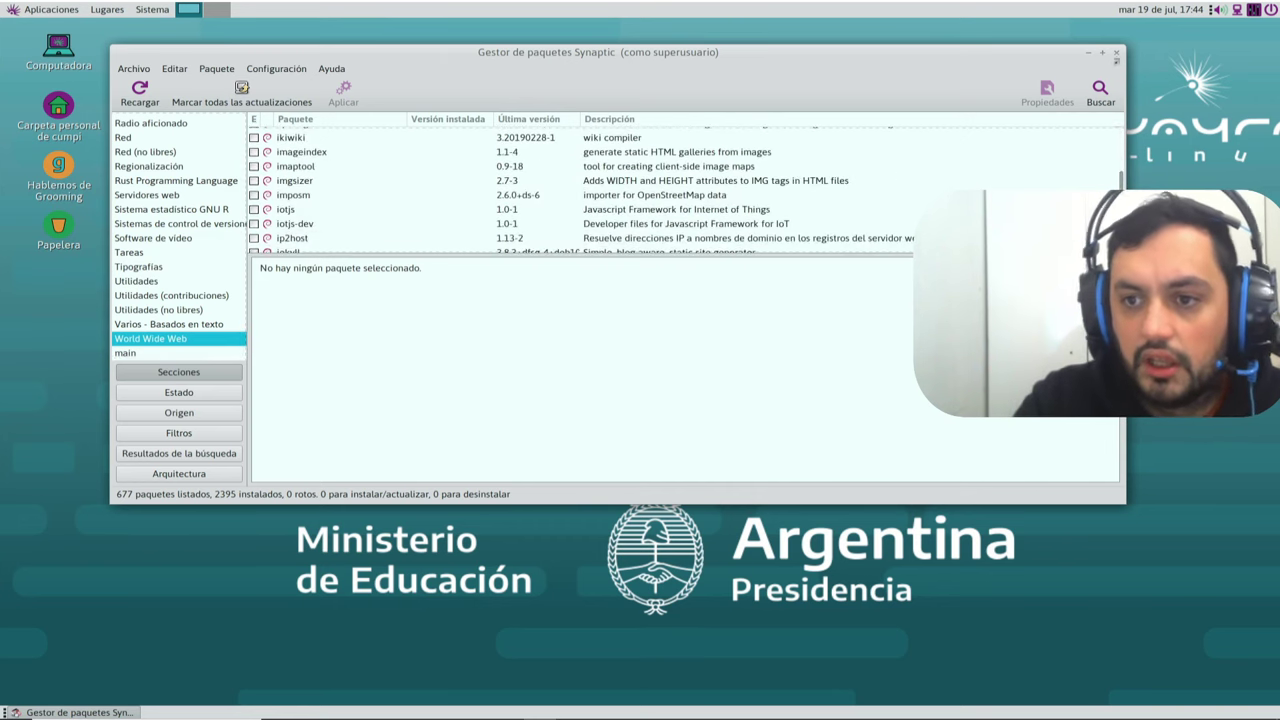
pyautogui.click(1116, 52)
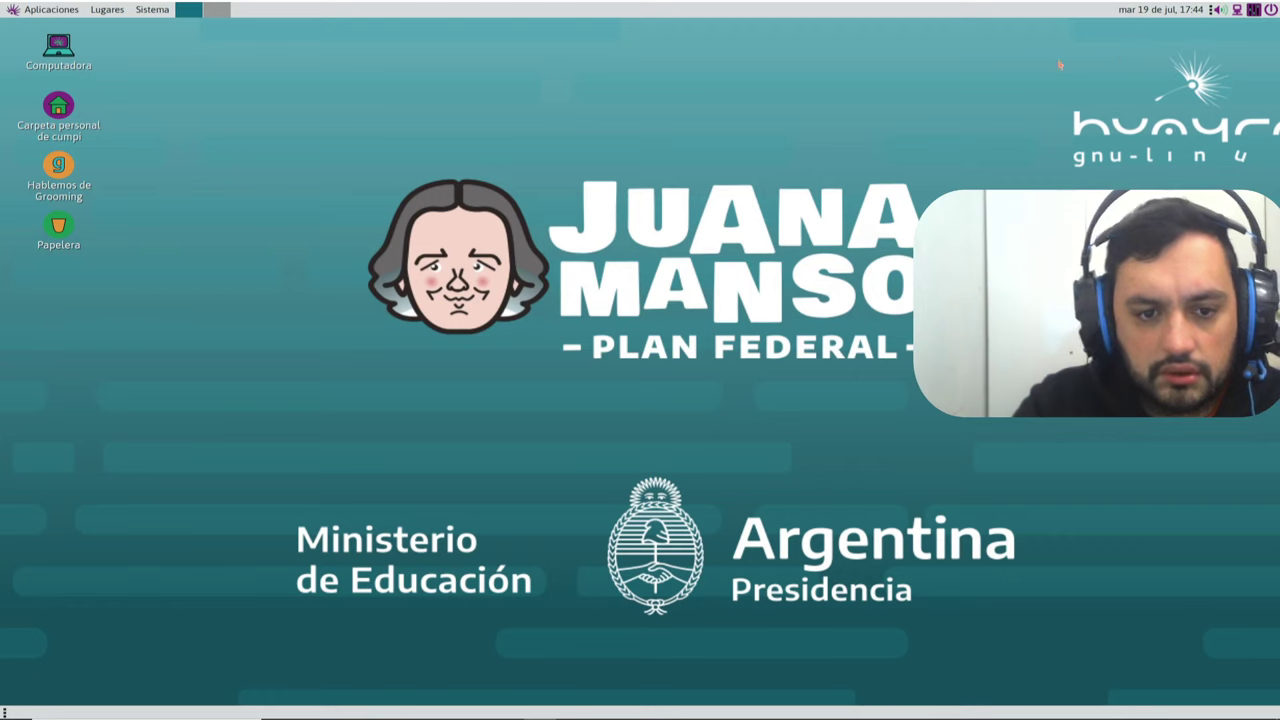
# Step: Launch Terminal de MATE from Herramientas del Sistema
pyautogui.click(68, 10)
pyautogui.moveTo(80, 135)
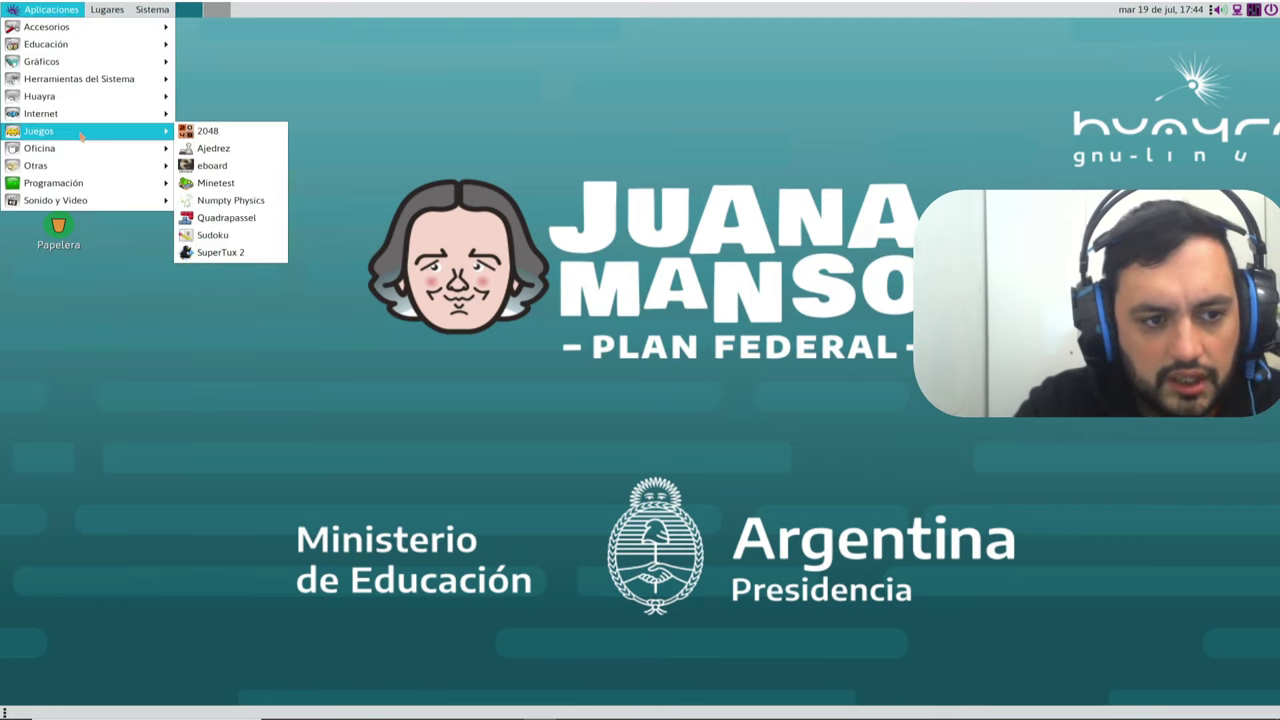
pyautogui.moveTo(88, 201)
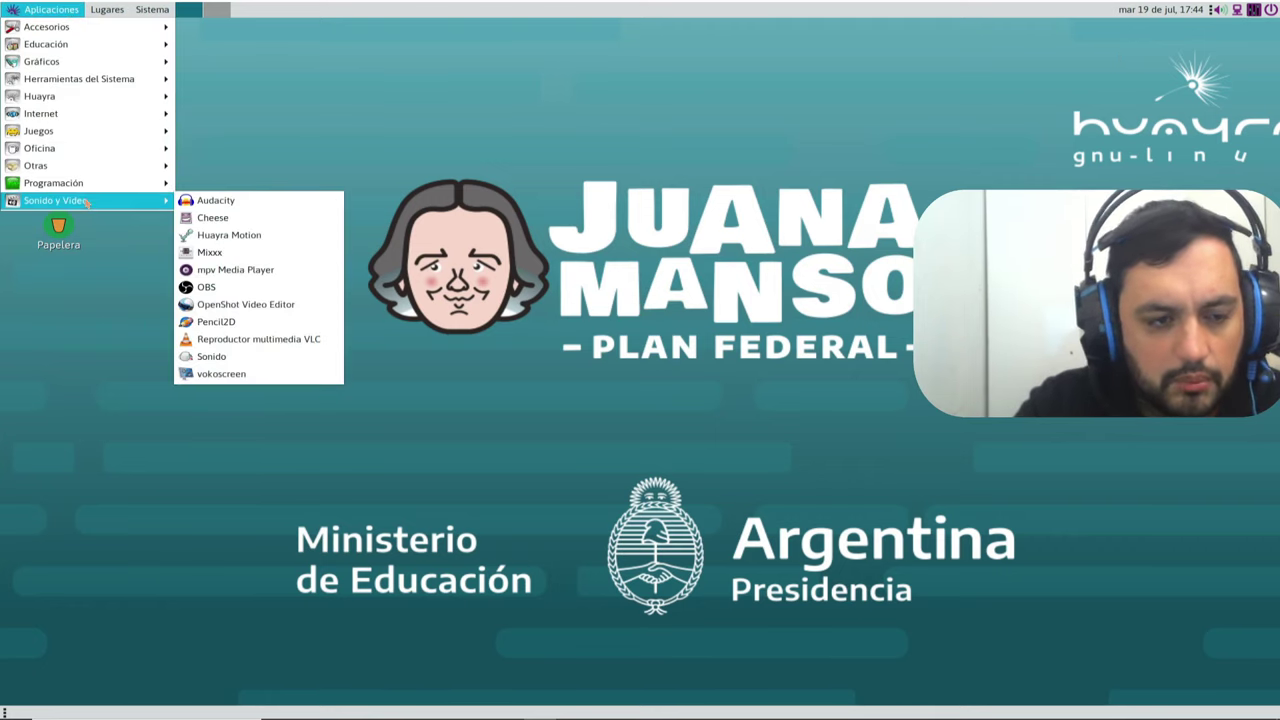
pyautogui.moveTo(90, 79)
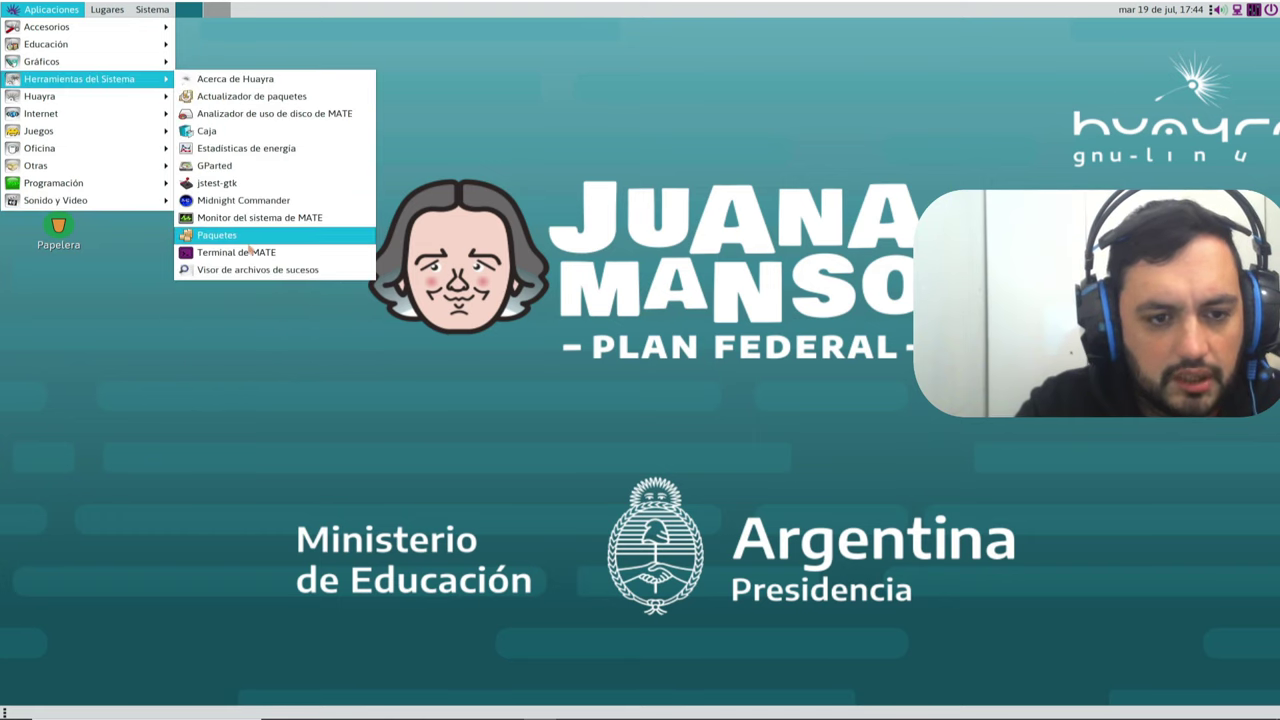
pyautogui.click(249, 251)
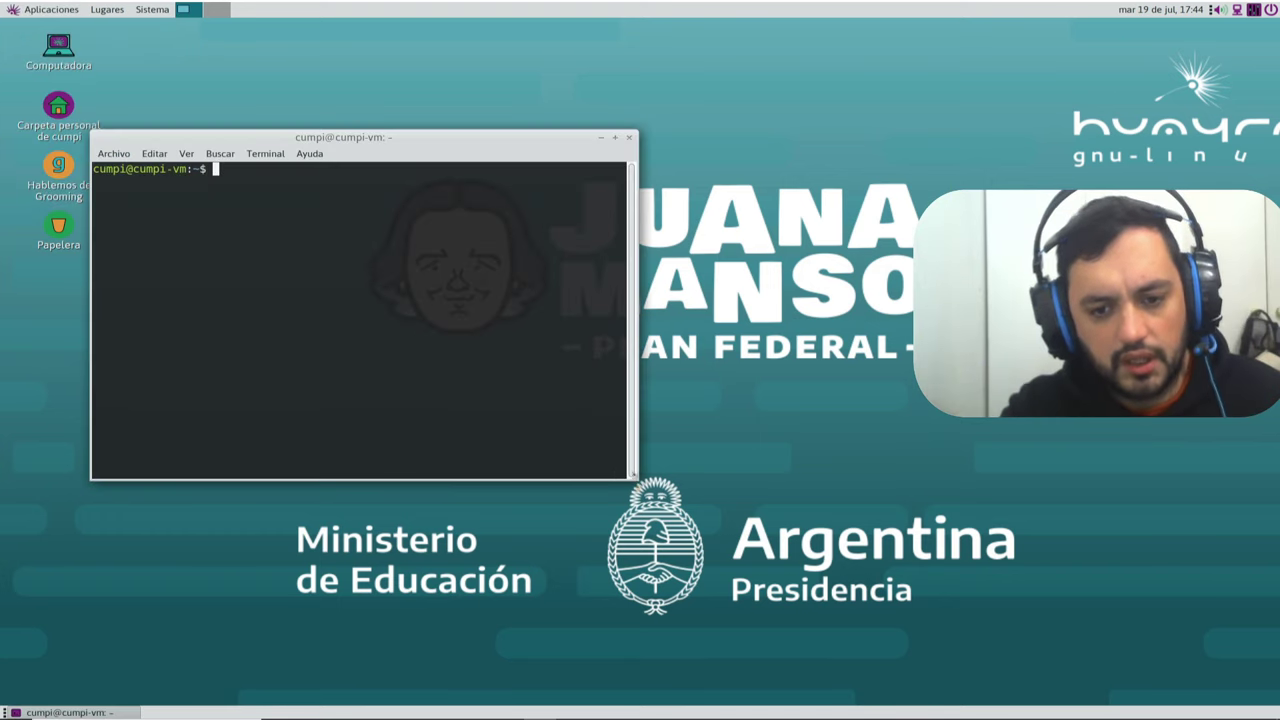
# Step: Enlarge the terminal window and increase its text size twice with Ver > Ampliar
pyautogui.moveTo(632, 478); pyautogui.dragTo(757, 585)
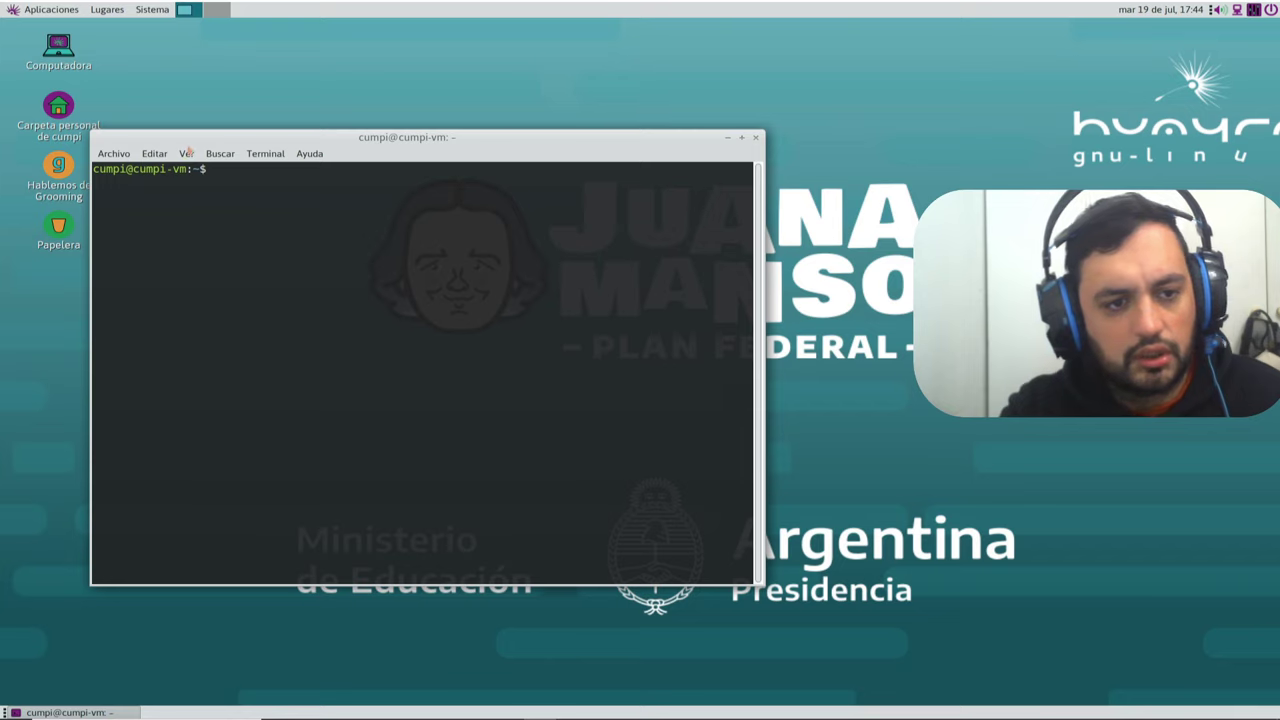
pyautogui.click(186, 155)
pyautogui.click(214, 203)
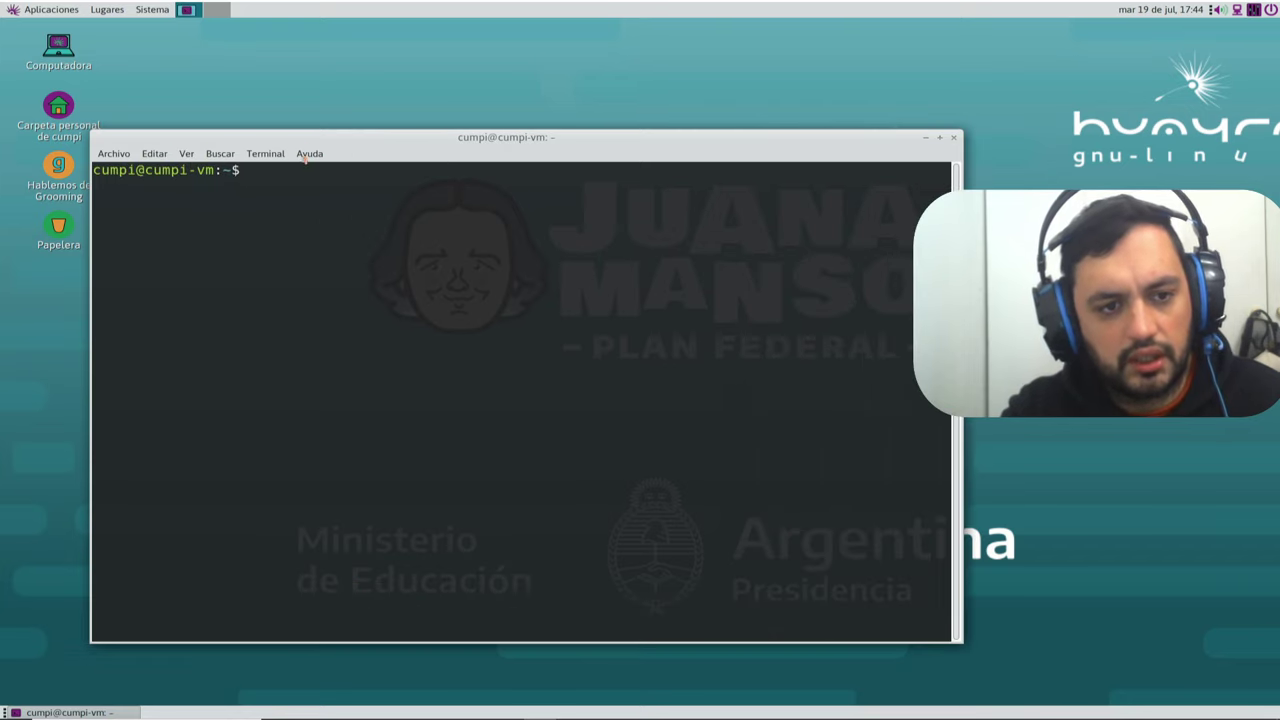
pyautogui.moveTo(305, 126); pyautogui.dragTo(333, 94)
pyautogui.click(179, 119)
pyautogui.click(205, 166)
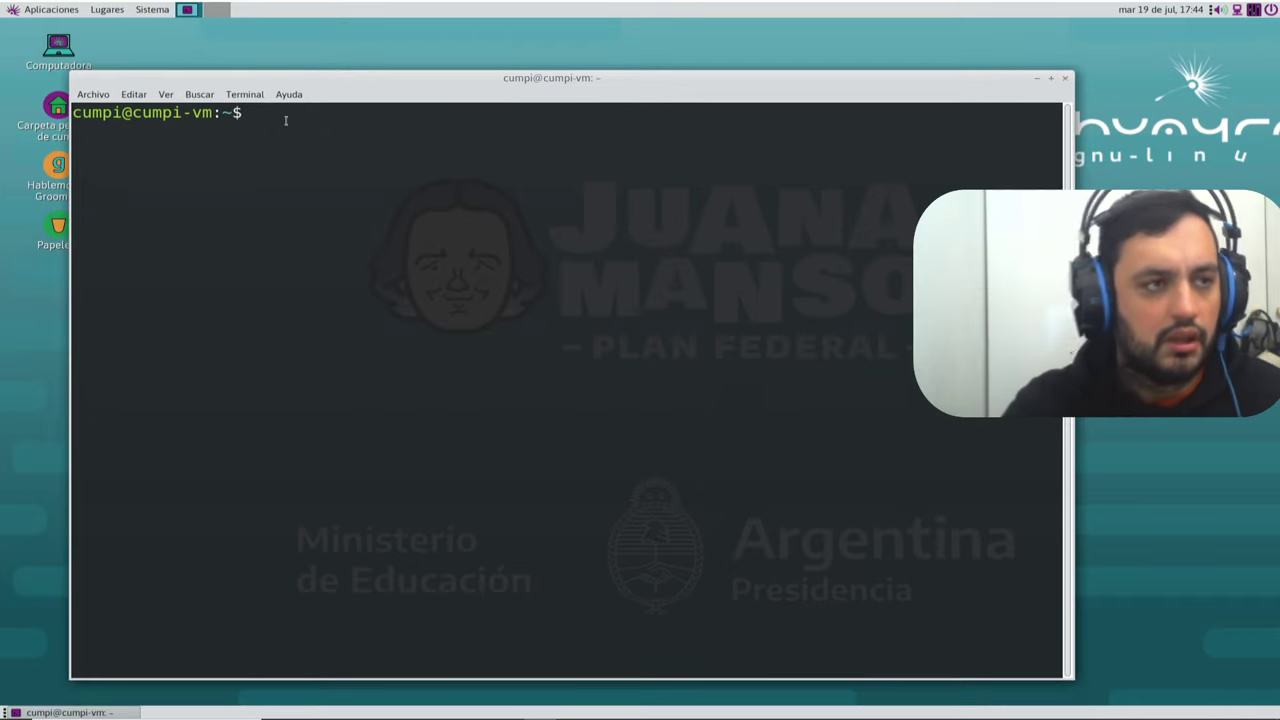
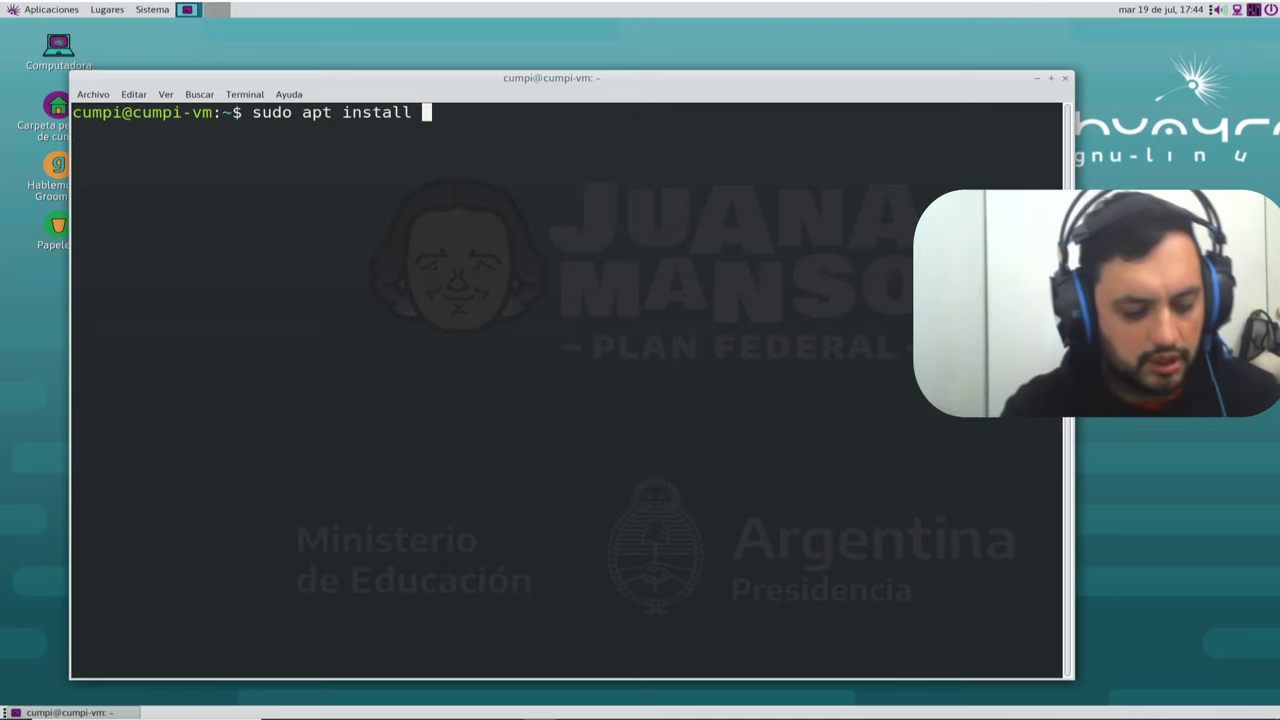
# Step: Install VLC with 'sudo apt install vlc', entering the account password and answering 's' to continue
pyautogui.press('Return')
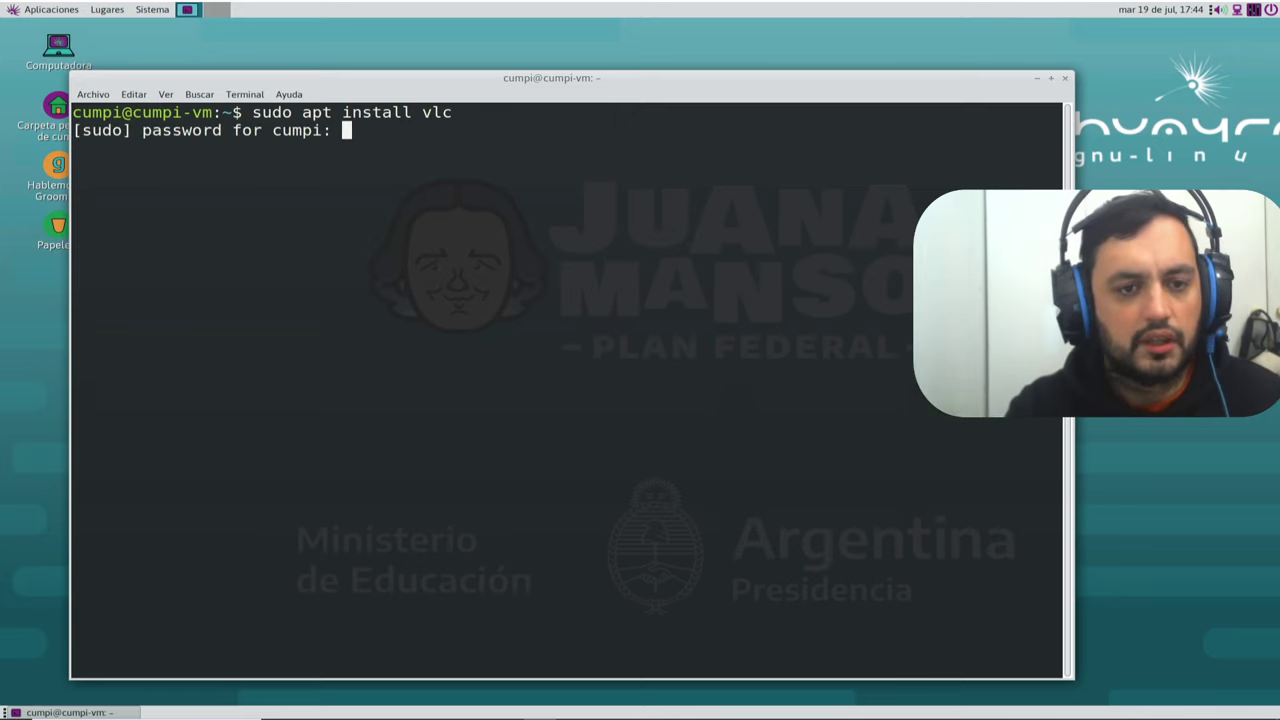
pyautogui.press('Return')
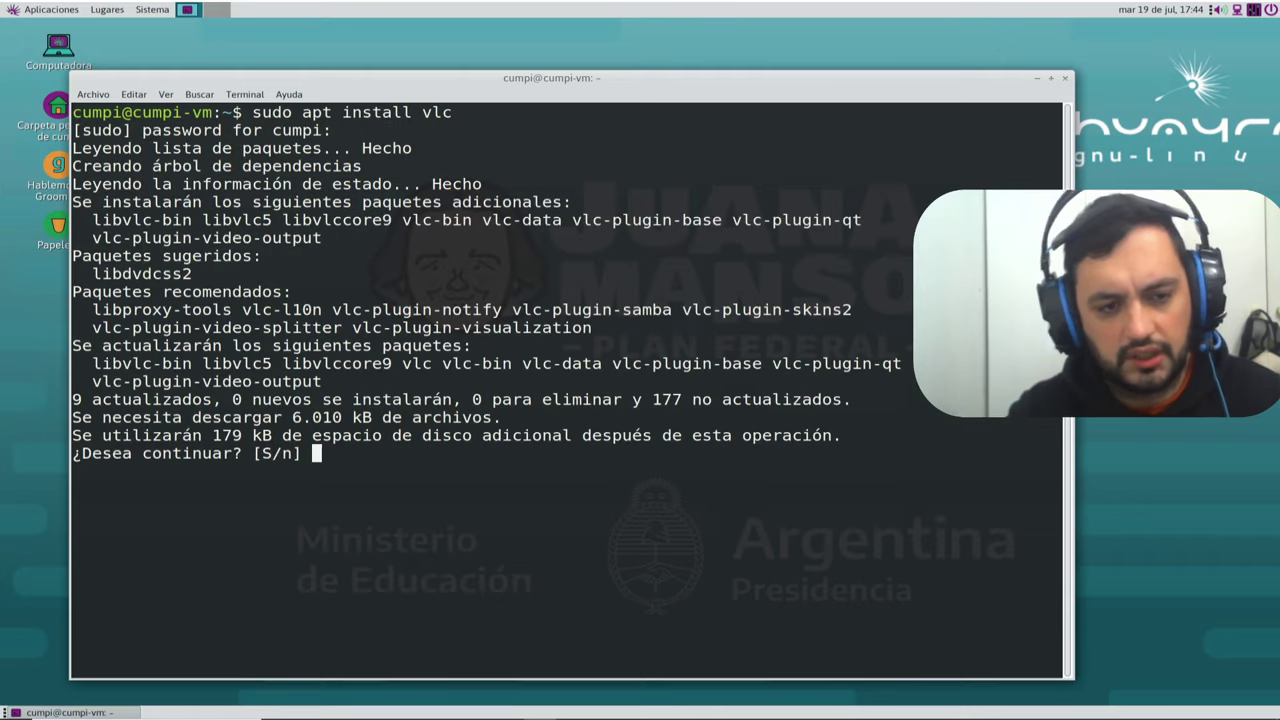
pyautogui.press('Return')
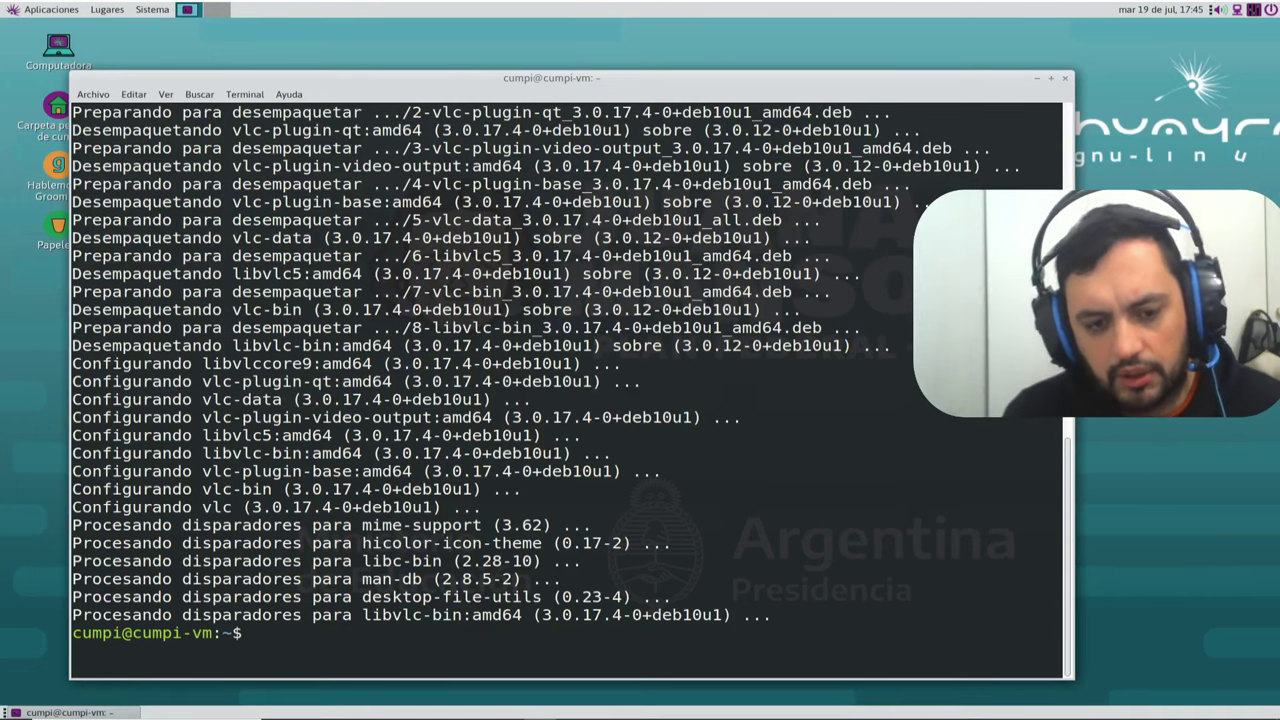
# Step: Clear the terminal output with 'clear' and close MATE Terminal
pyautogui.write('clear')
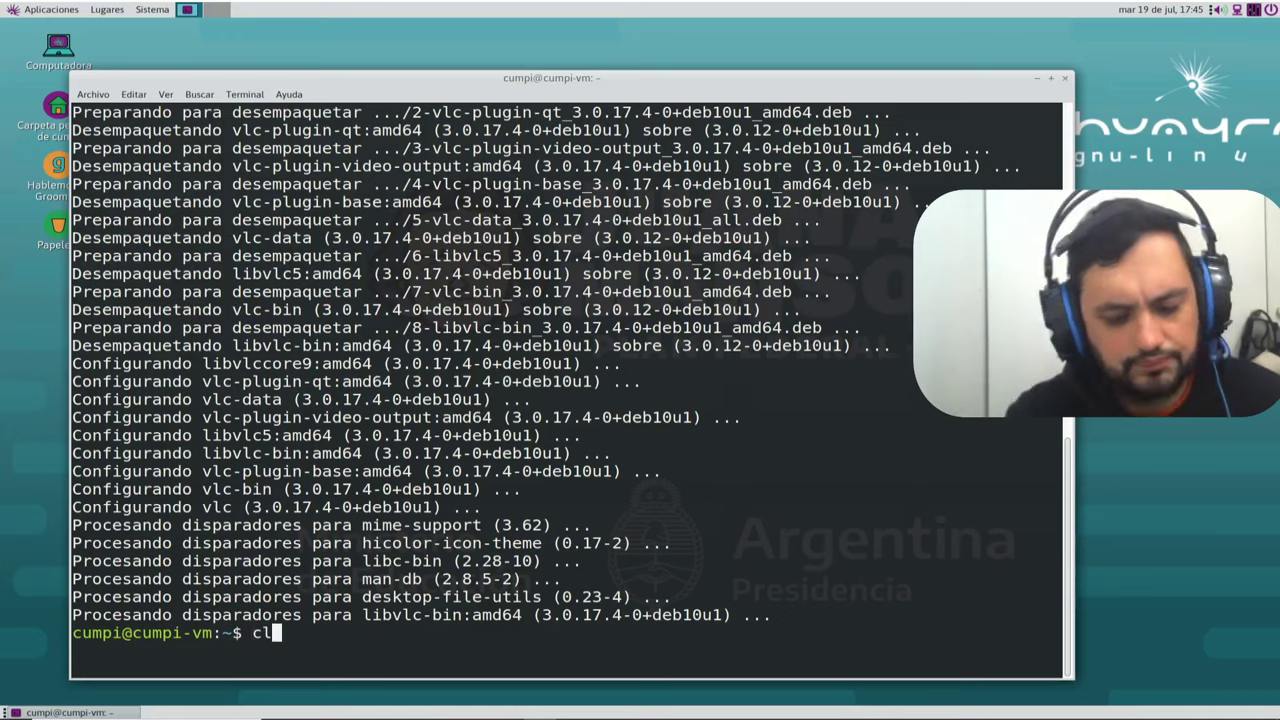
pyautogui.press('Return')
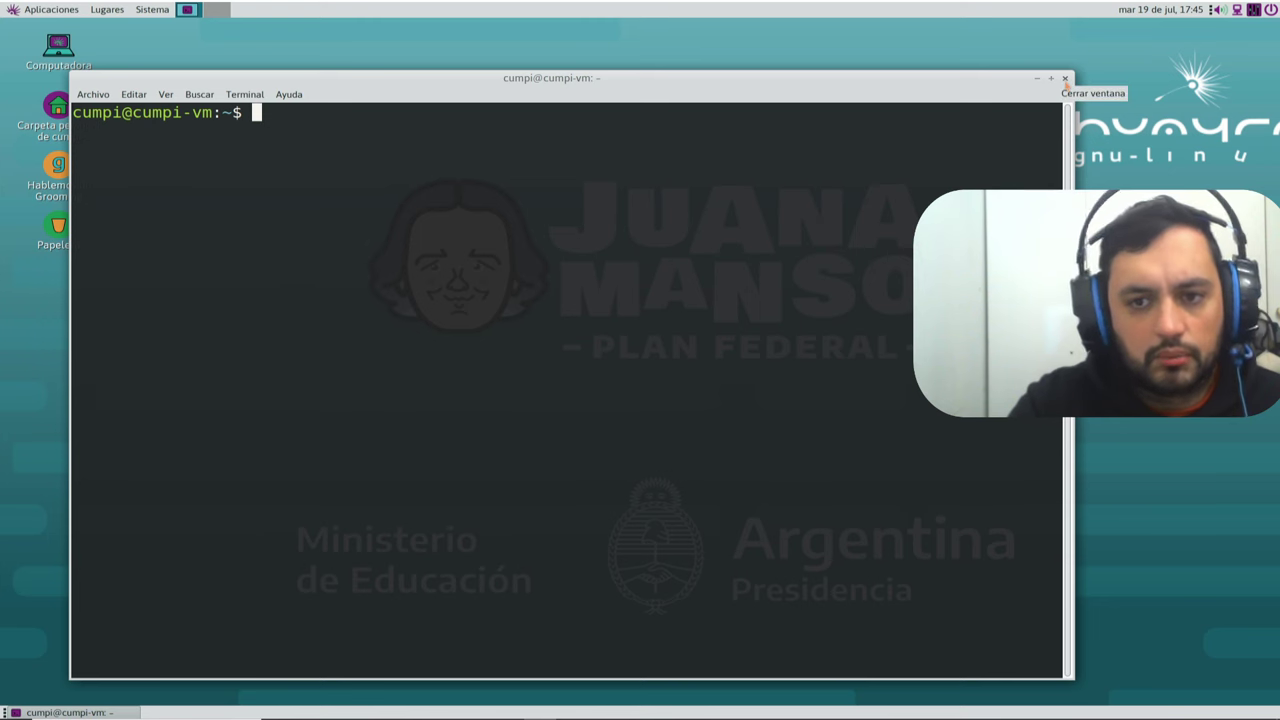
pyautogui.click(1065, 78)
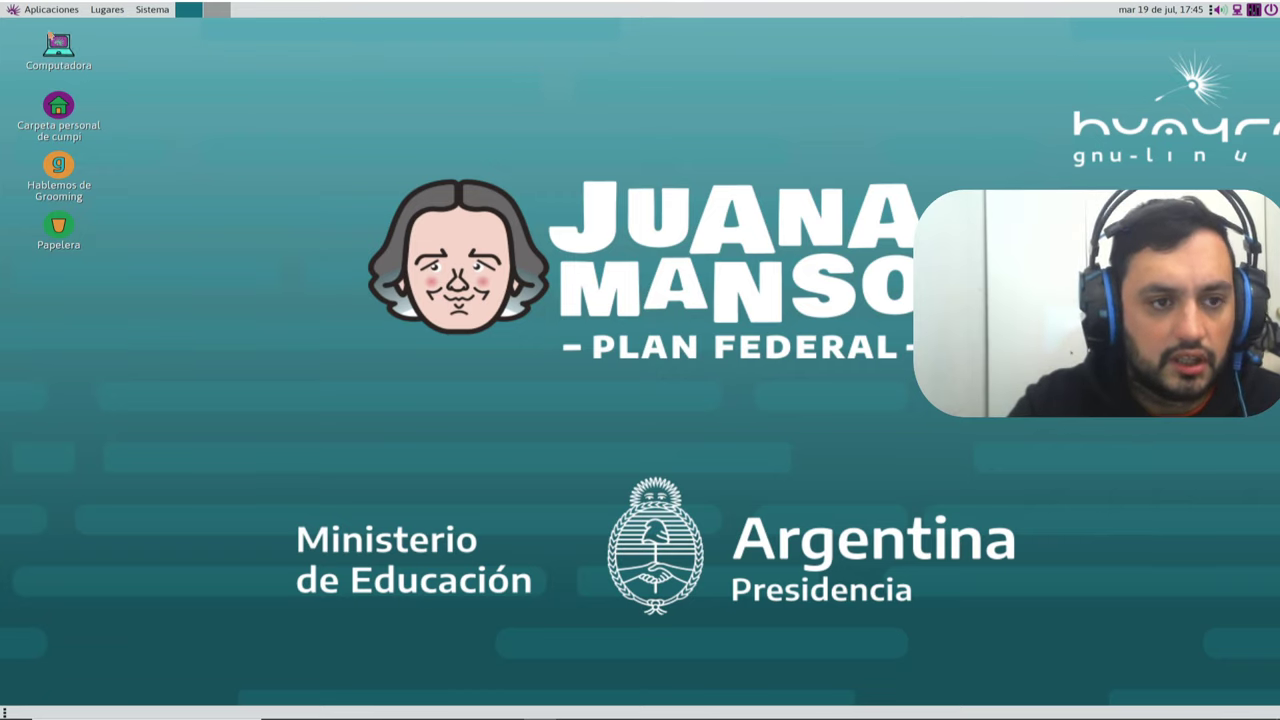
# Step: Launch Mozilla Firefox from Aplicaciones > Internet
pyautogui.click(52, 10)
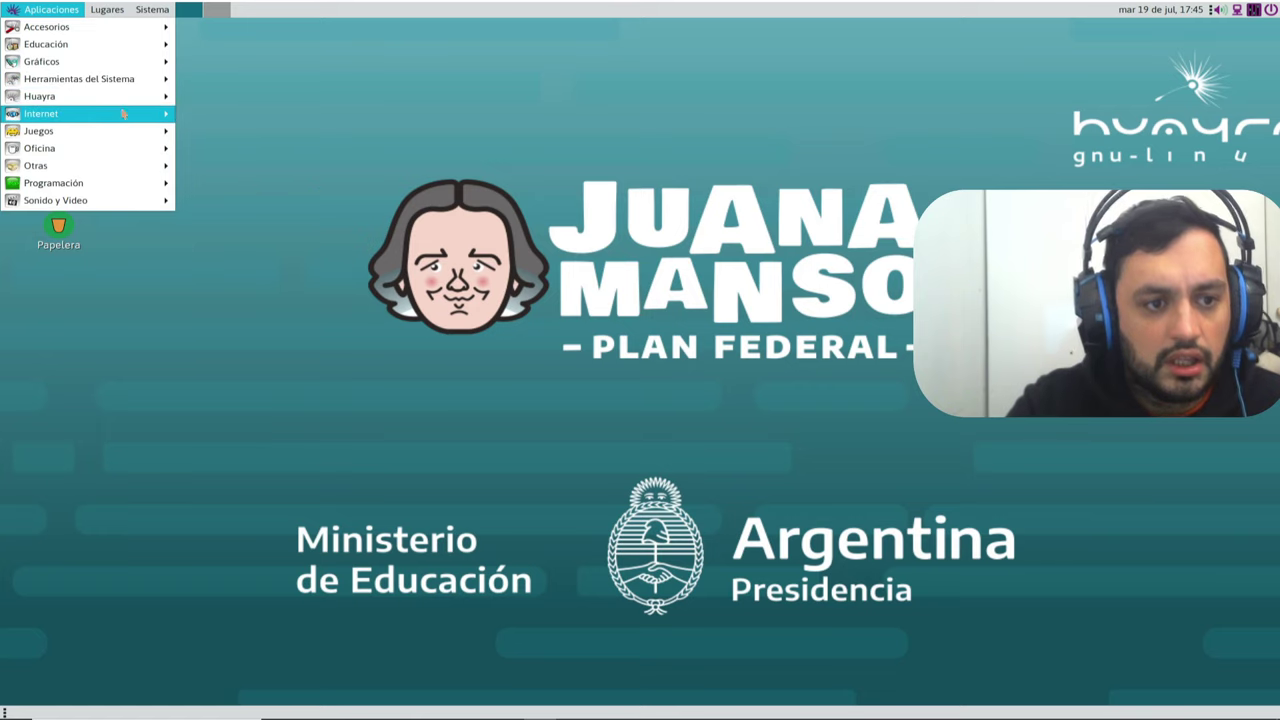
pyautogui.moveTo(122, 113)
pyautogui.click(222, 131)
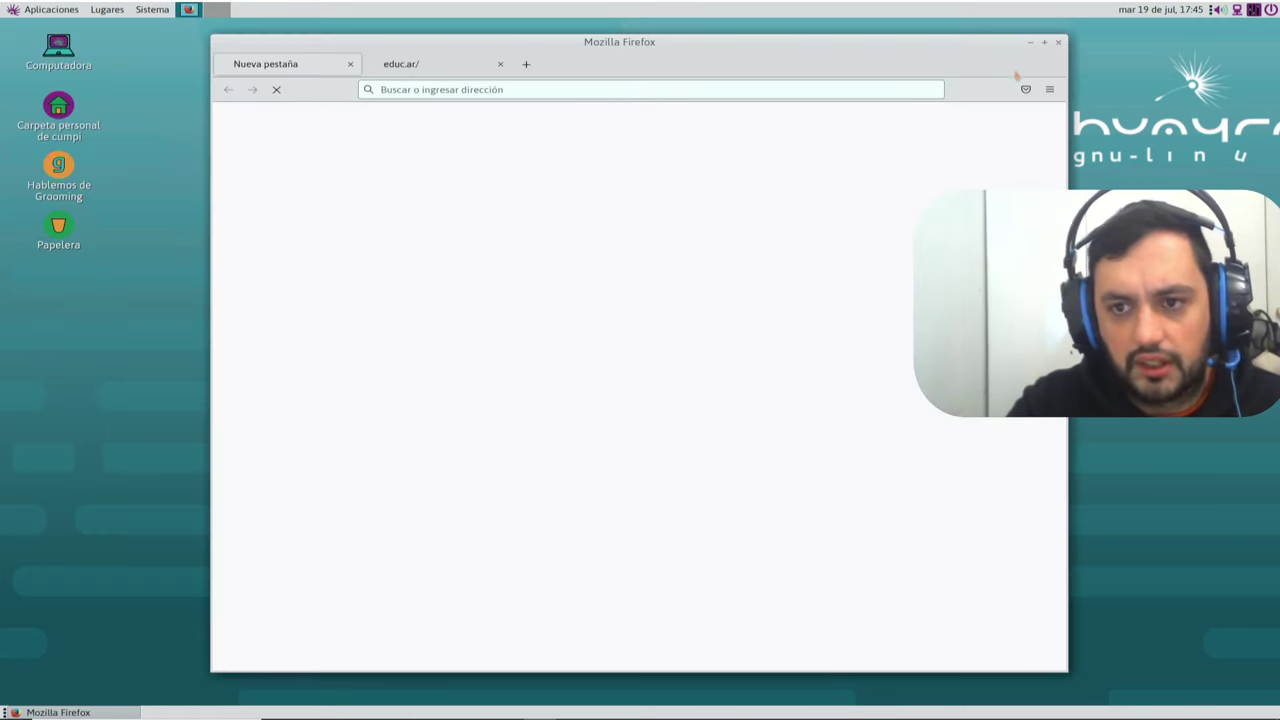
# Step: Maximize the Firefox window, restore it, then shrink it by dragging the corner
pyautogui.moveTo(870, 45); pyautogui.dragTo(742, 43)
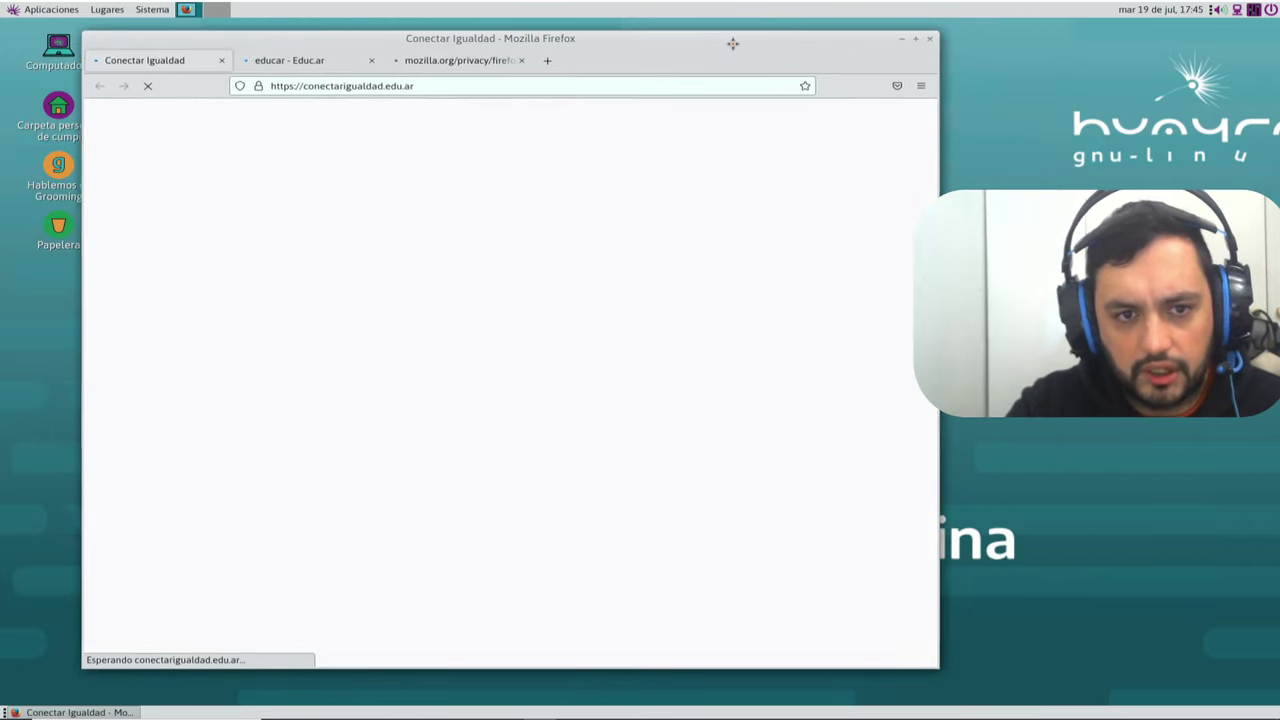
pyautogui.click(916, 40)
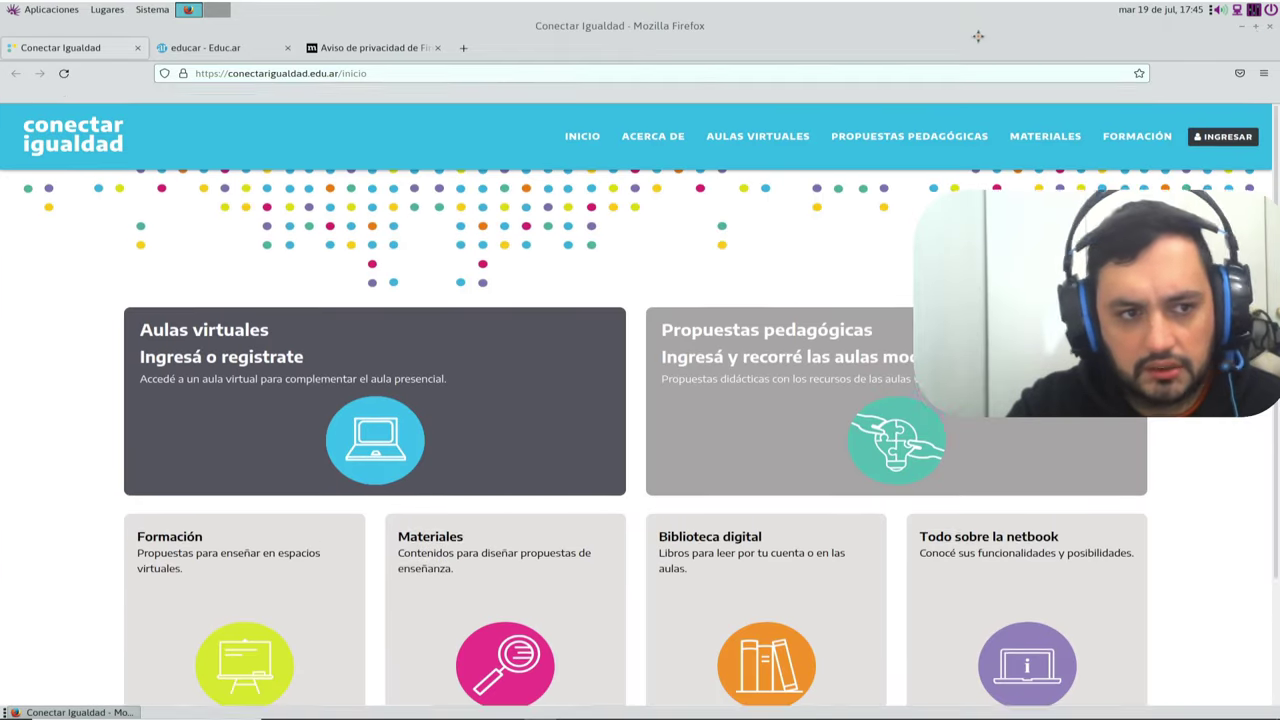
pyautogui.doubleClick(975, 35)
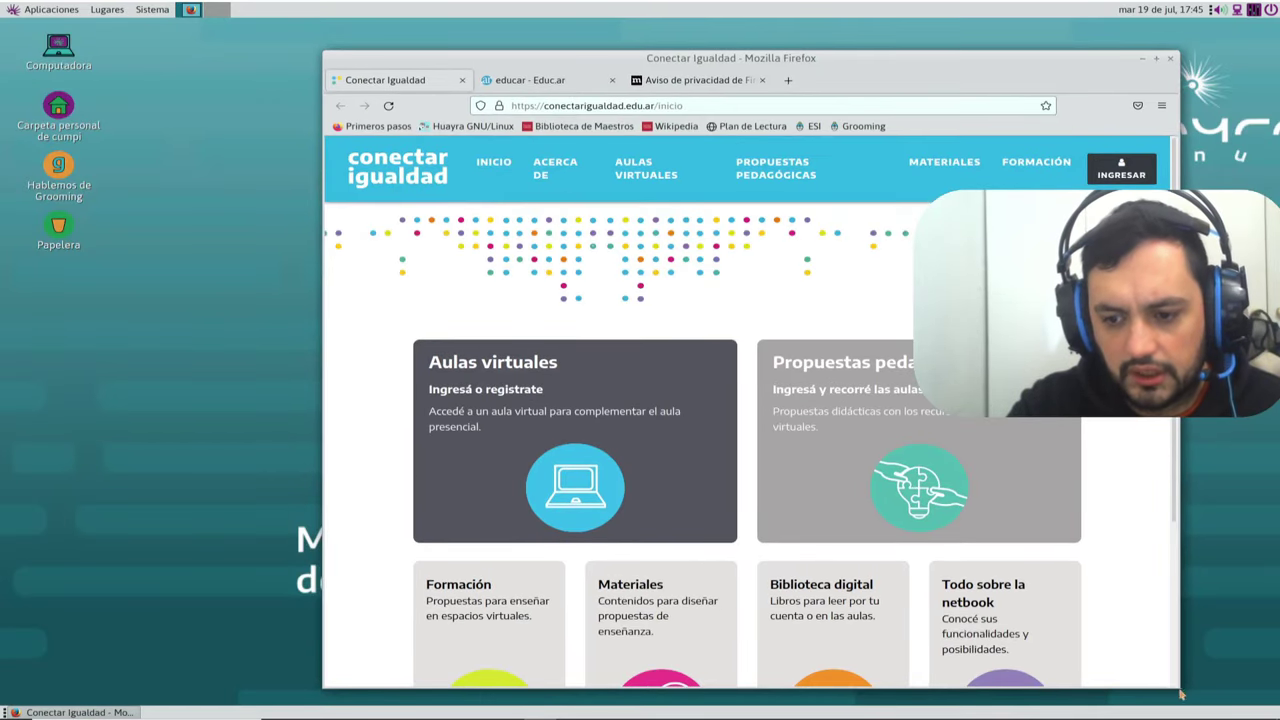
pyautogui.moveTo(1176, 686); pyautogui.dragTo(1035, 552)
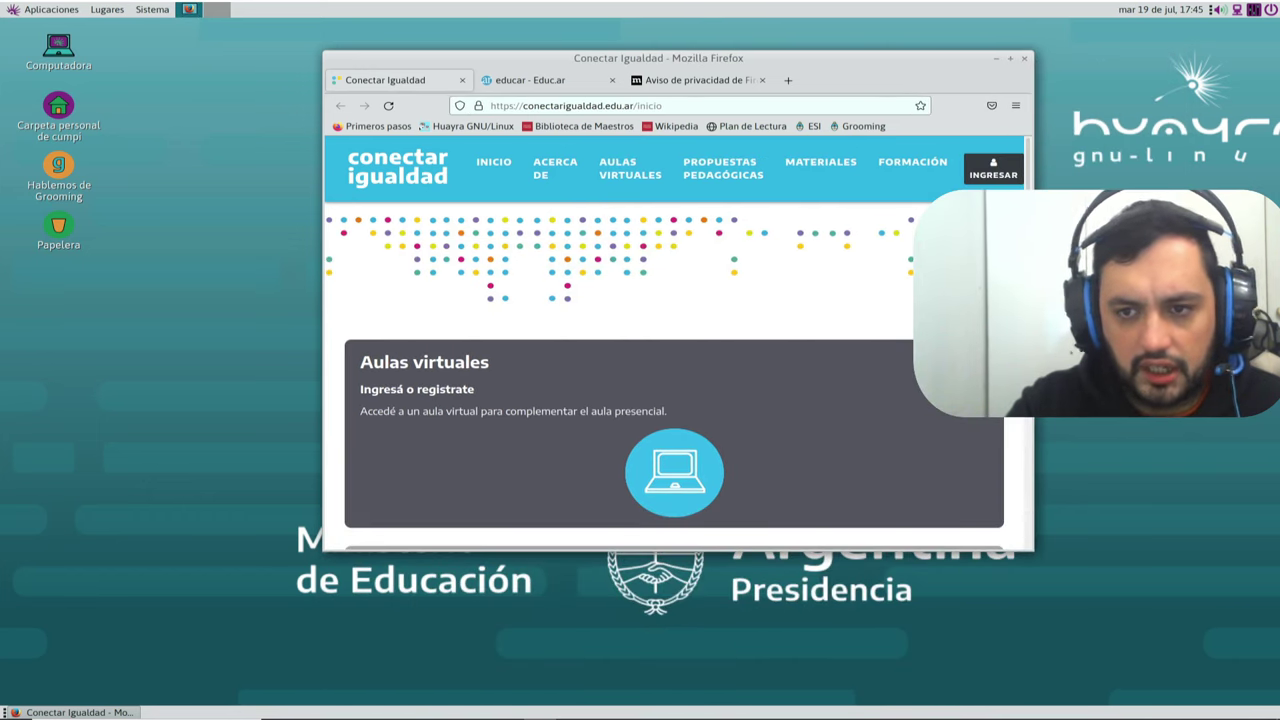